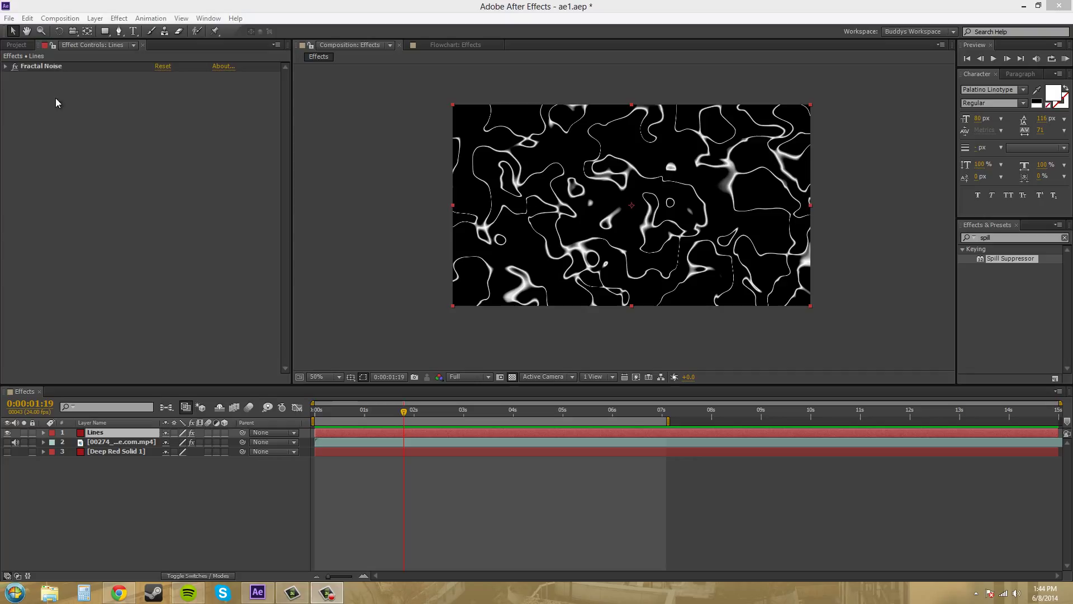
# Step: Set the Fractal Noise Sub Scaling value to 0
pyautogui.click(50, 67)
pyautogui.click(6, 67)
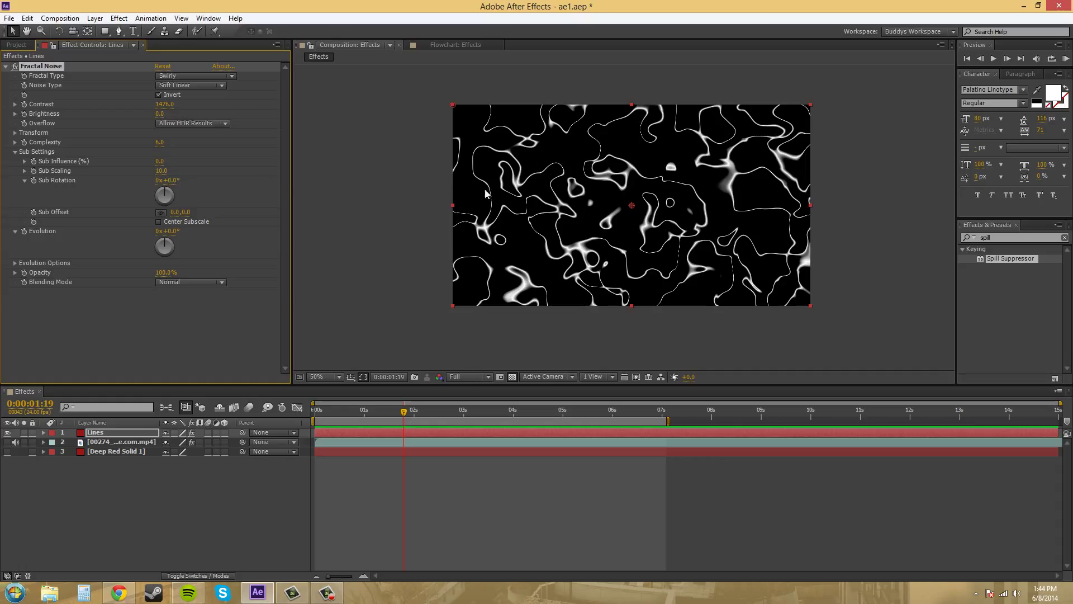
pyautogui.click(161, 171)
pyautogui.write('0')
pyautogui.click(212, 350)
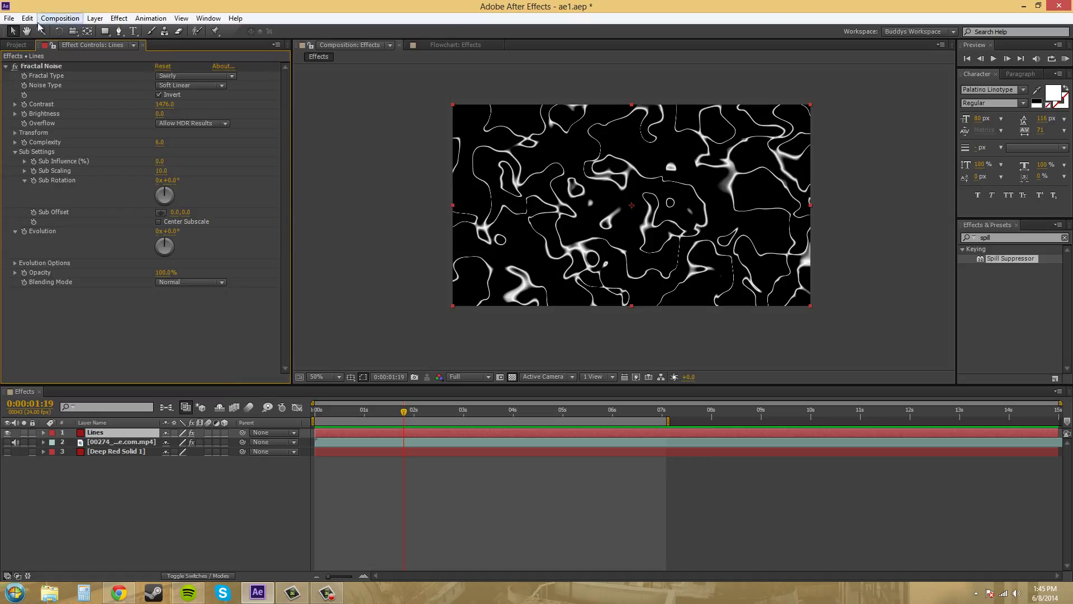
pyautogui.click(6, 66)
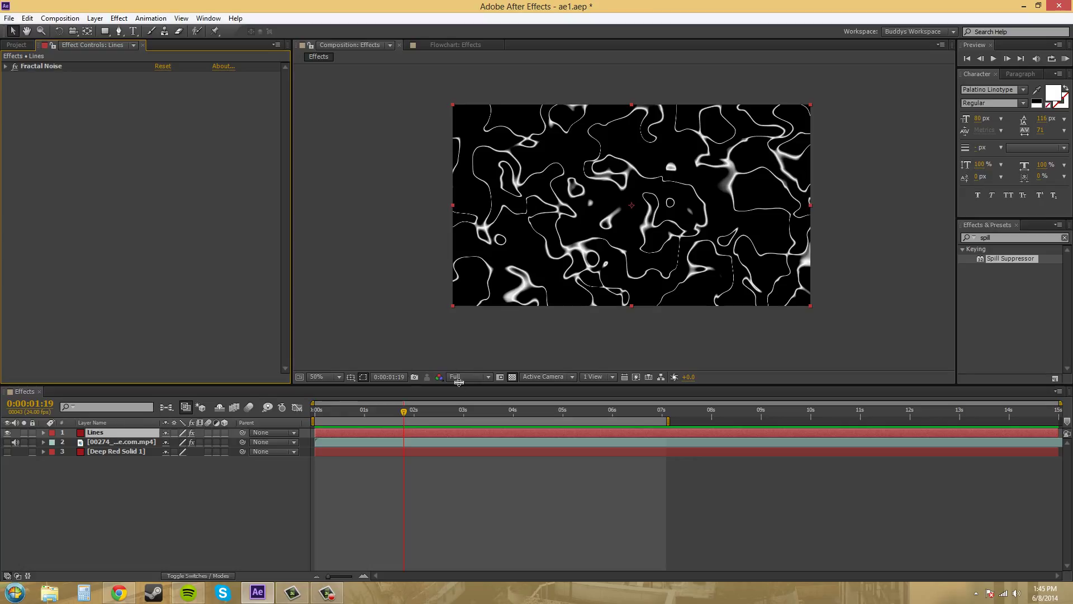
# Step: Preview the composition's alpha channel, then return to the normal RGB view
pyautogui.click(442, 379)
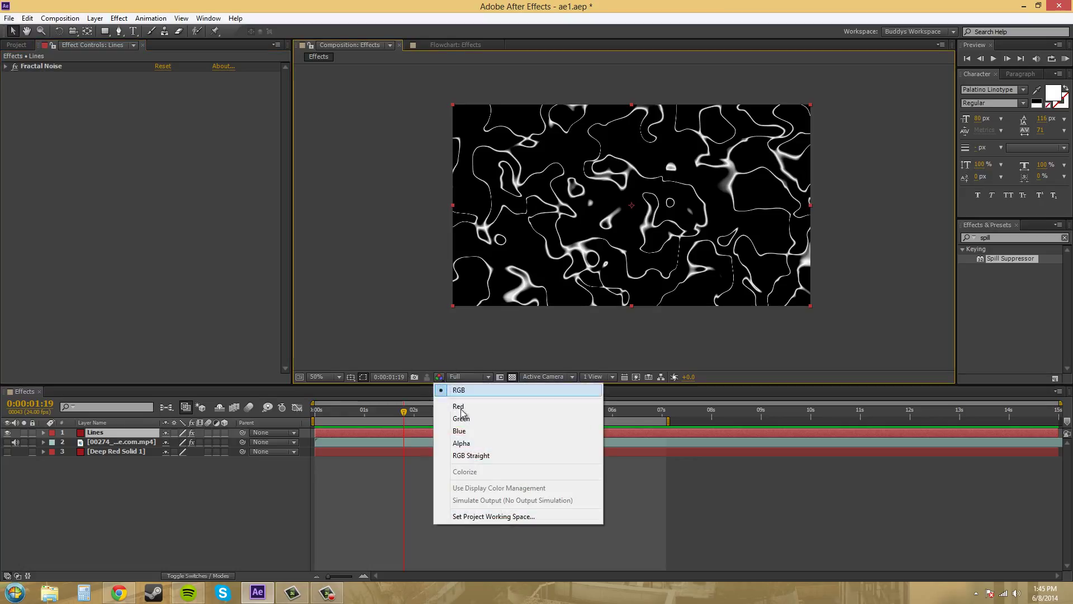
pyautogui.click(469, 444)
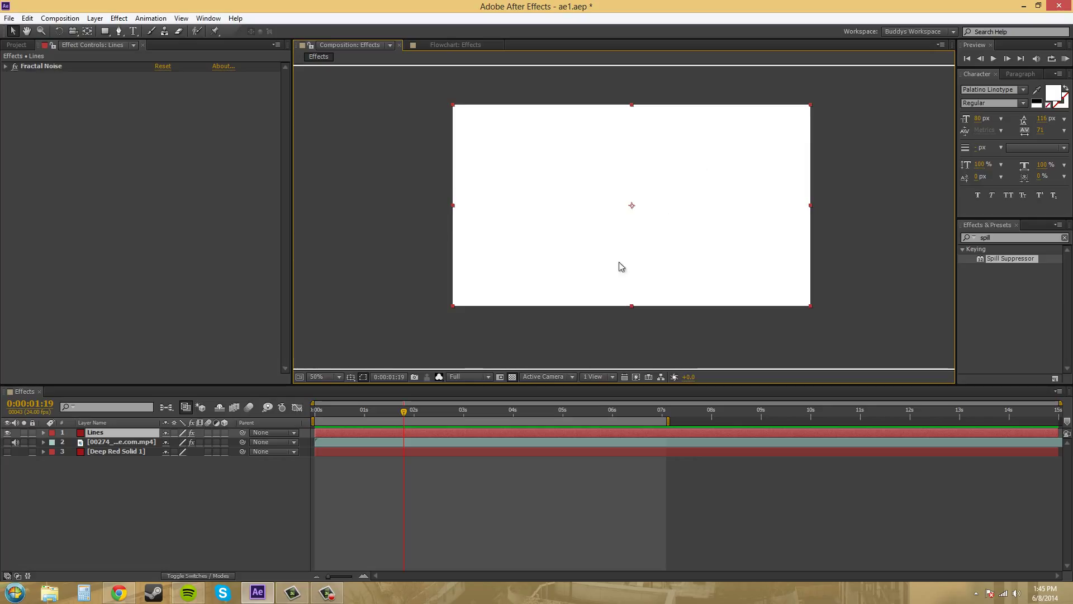
pyautogui.click(441, 378)
pyautogui.click(449, 387)
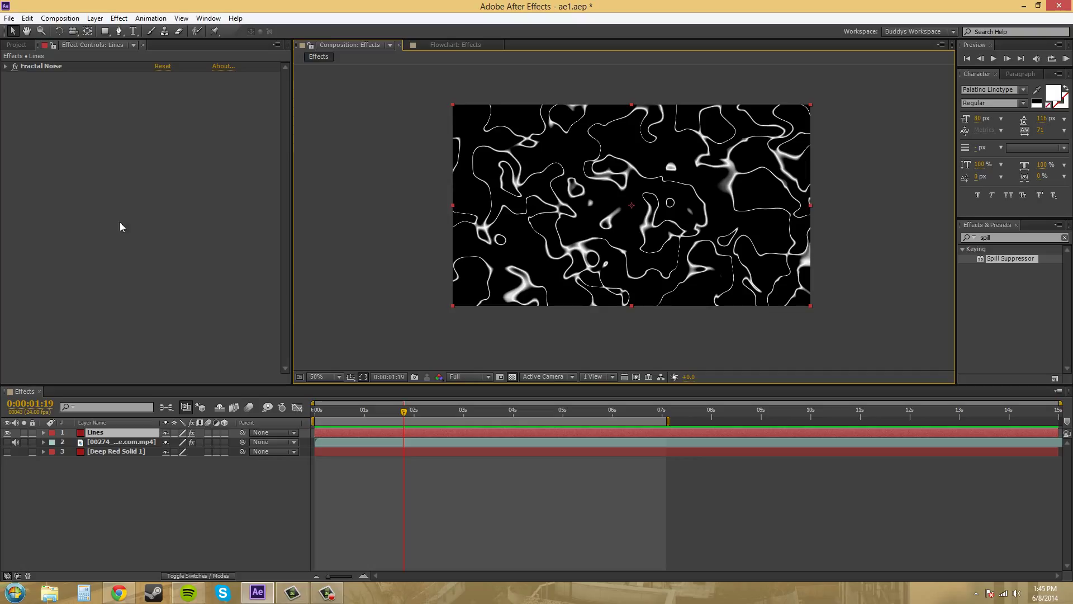
# Step: Apply Luma Key to the Lines layer and raise Threshold to 49 to remove dark areas
pyautogui.click(119, 18)
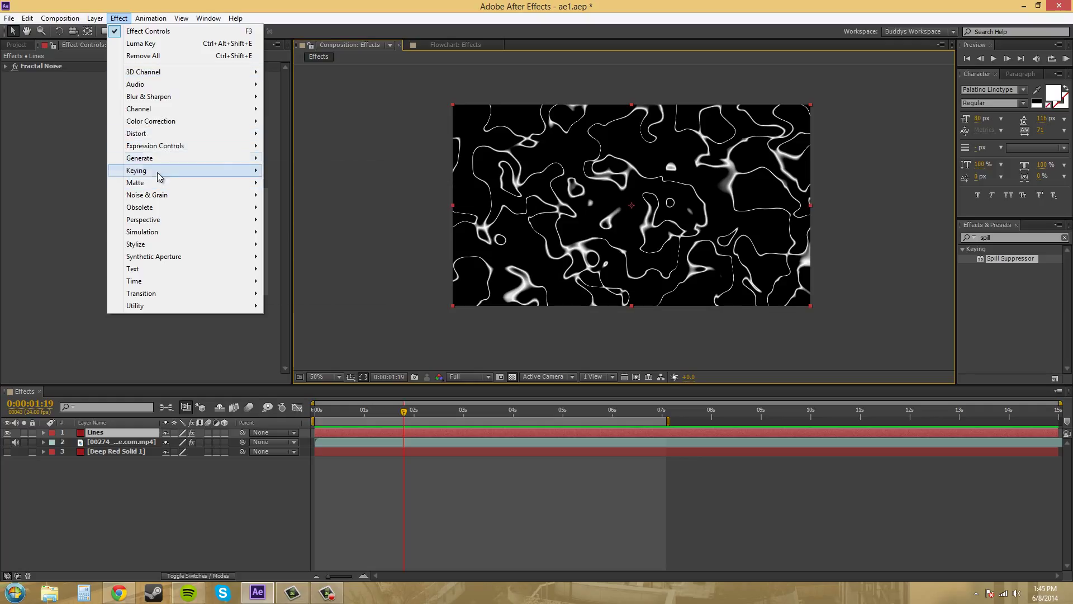
pyautogui.moveTo(157, 175)
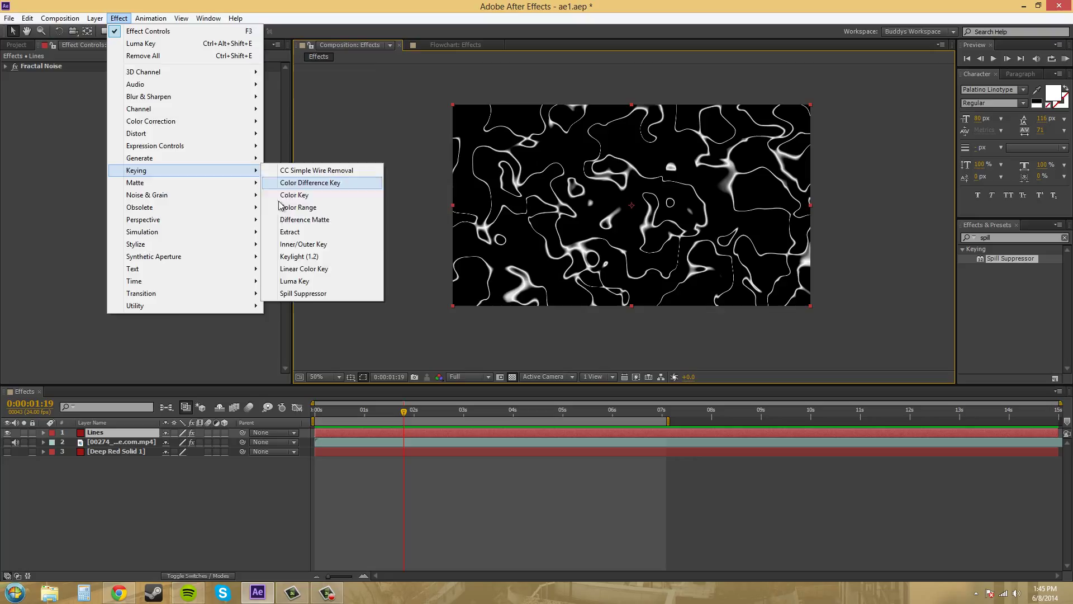
pyautogui.click(290, 280)
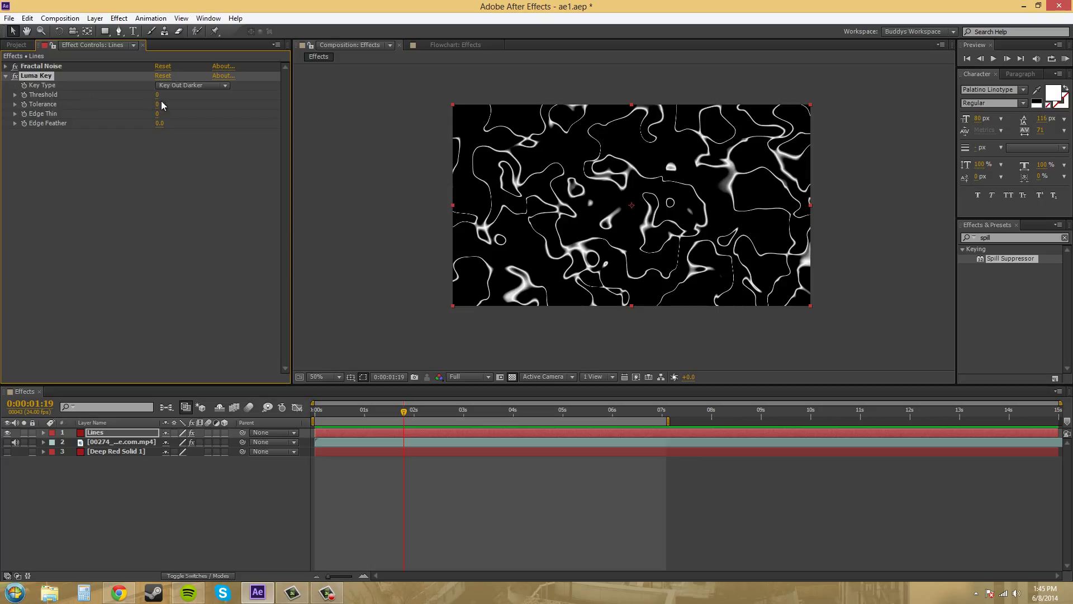
pyautogui.moveTo(158, 95); pyautogui.dragTo(191, 105)
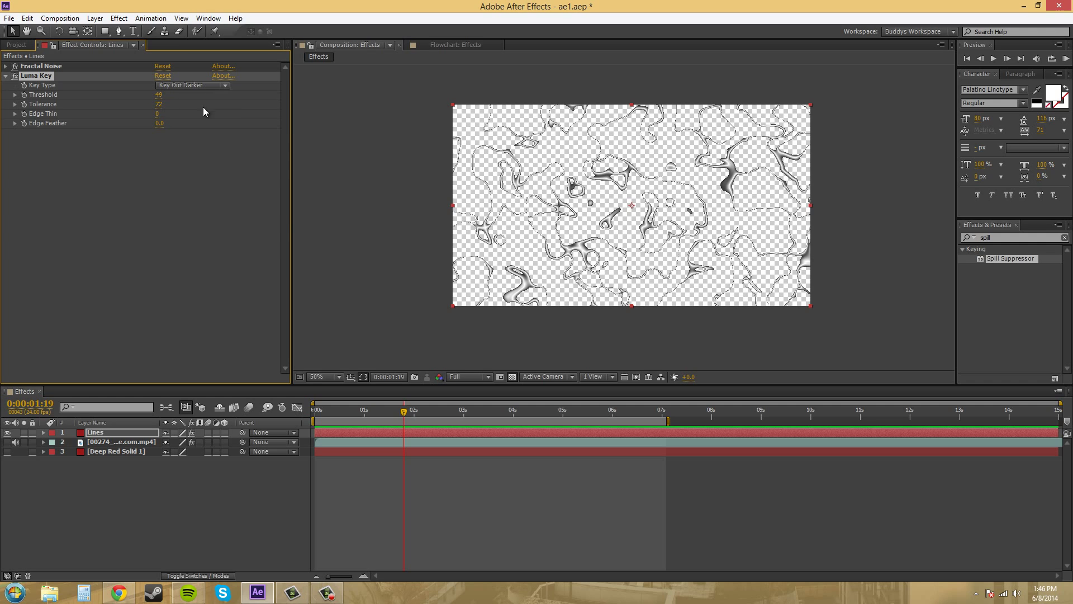
# Step: Switch Luma Key to Key Out Brighter at 100% view, with Threshold 63 and higher Tolerance
pyautogui.click(155, 189)
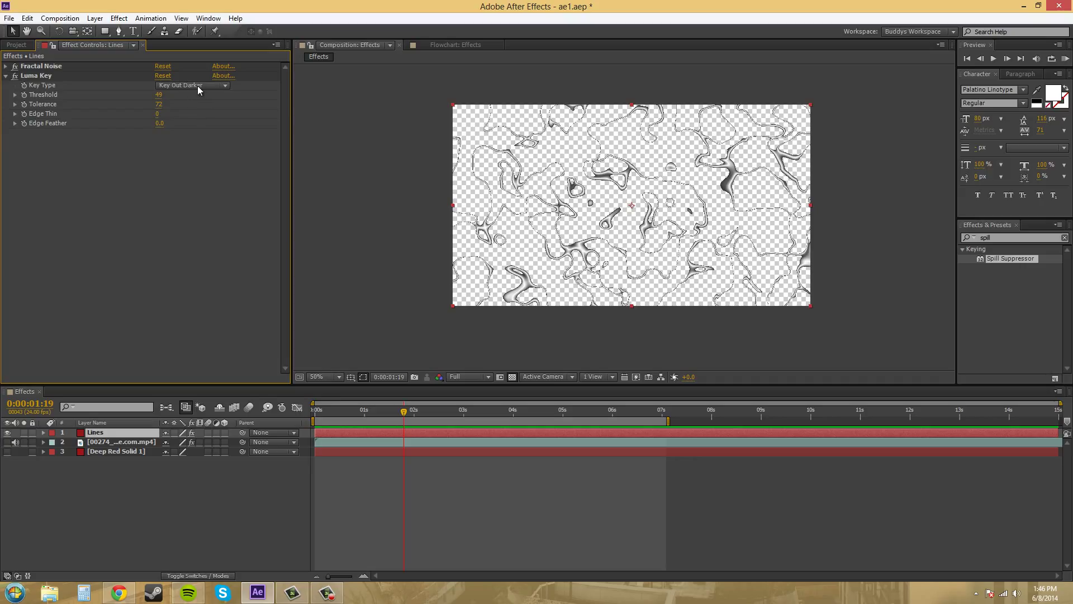
pyautogui.click(197, 86)
pyautogui.click(190, 99)
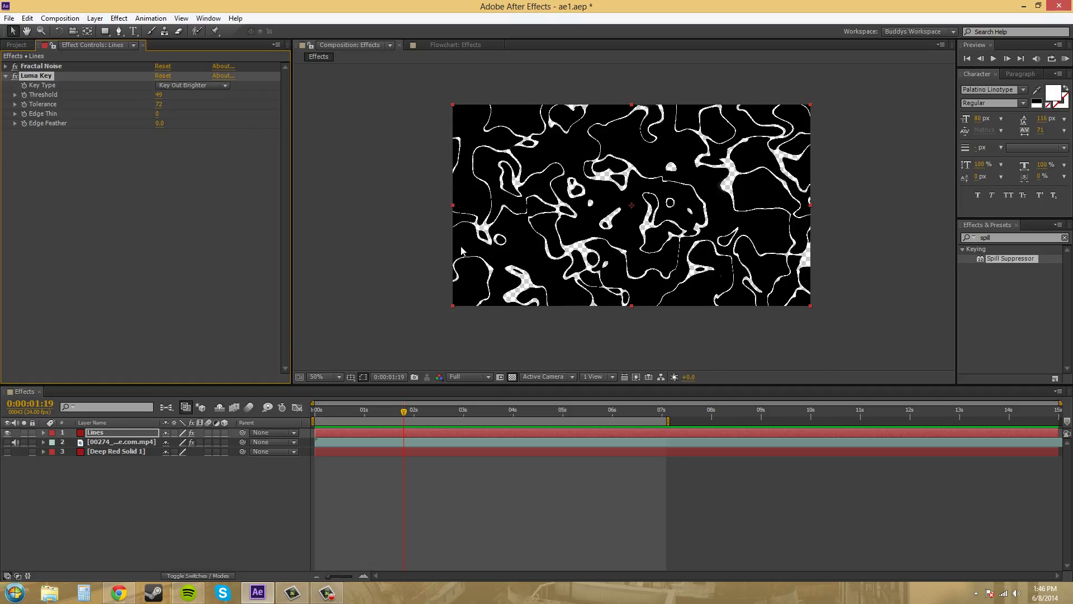
pyautogui.press('/')
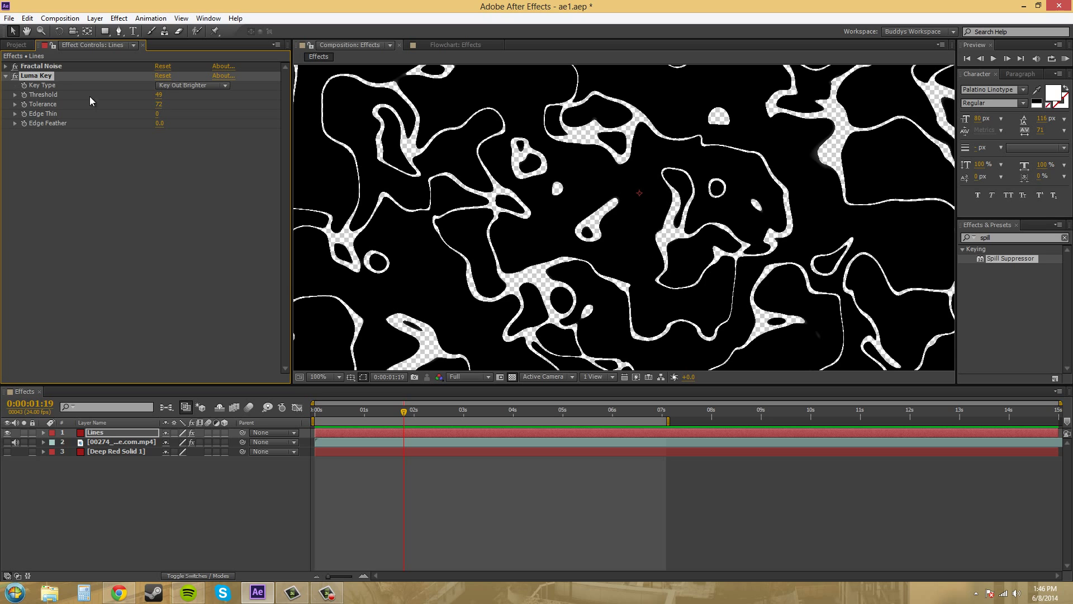
pyautogui.moveTo(159, 95); pyautogui.dragTo(127, 96)
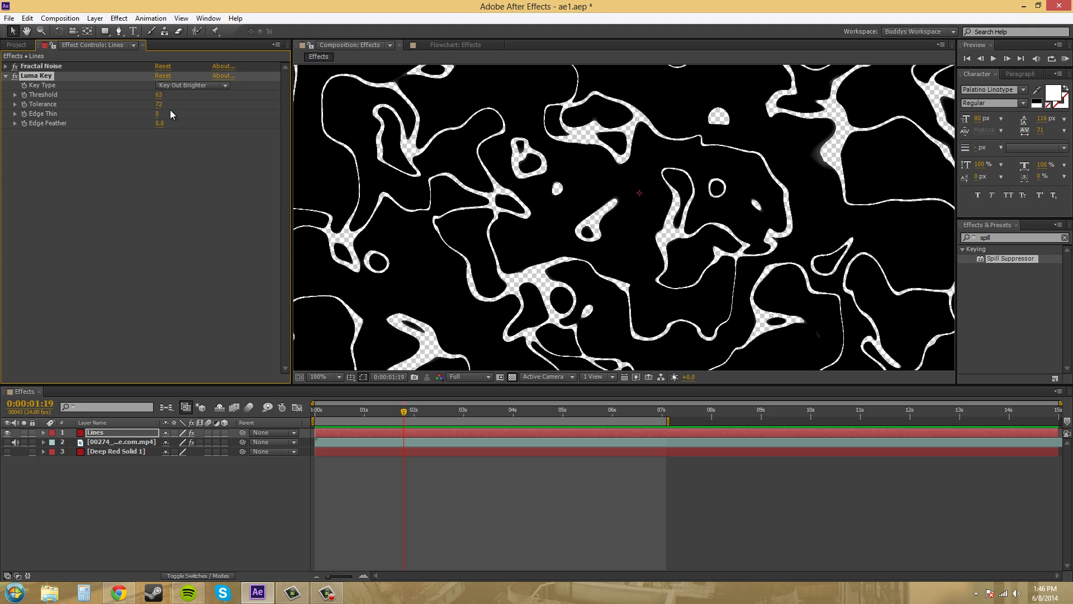
pyautogui.moveTo(163, 108)
pyautogui.mouseDown()
pyautogui.moveTo(155, 107)
pyautogui.moveTo(193, 111)
pyautogui.moveTo(83, 108)
pyautogui.moveTo(177, 106)
pyautogui.moveTo(167, 105)
pyautogui.mouseUp()
# Step: Lower Luma Key Tolerance to 68, and test Edge Thin before resetting it to 0
pyautogui.click(193, 85)
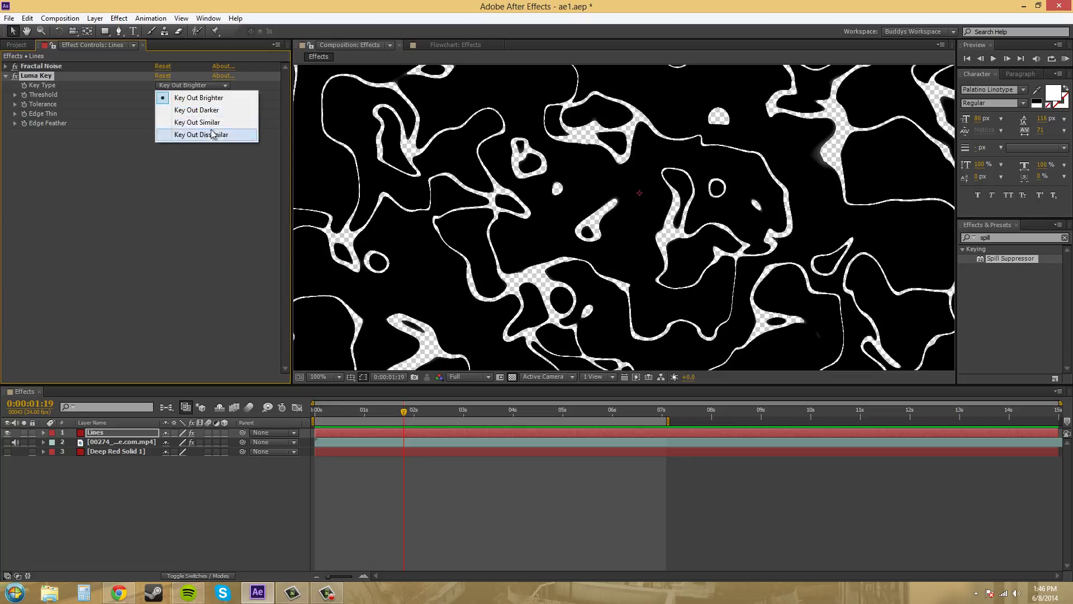
pyautogui.click(166, 177)
pyautogui.moveTo(159, 104); pyautogui.dragTo(145, 109)
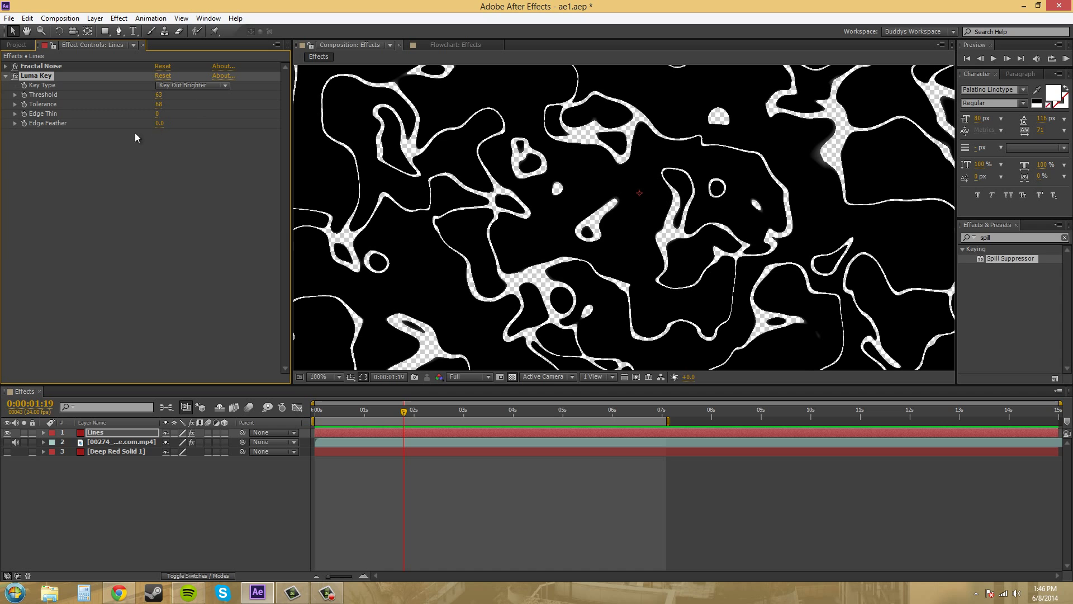
pyautogui.moveTo(160, 114)
pyautogui.mouseDown()
pyautogui.moveTo(118, 118)
pyautogui.moveTo(159, 120)
pyautogui.mouseUp()
pyautogui.click(160, 115)
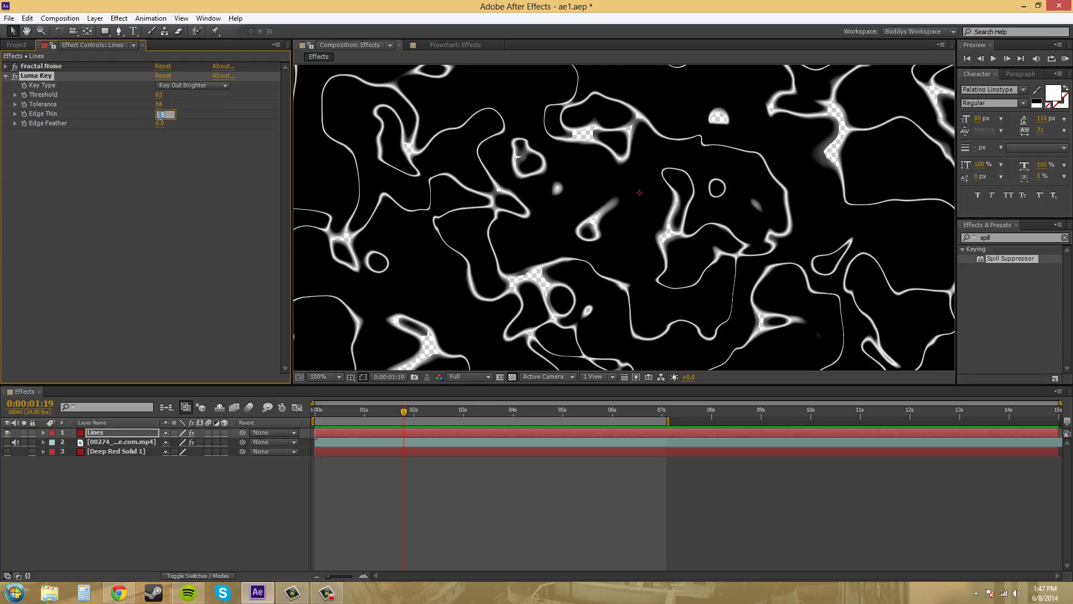
pyautogui.write('0')
pyautogui.press('Return')
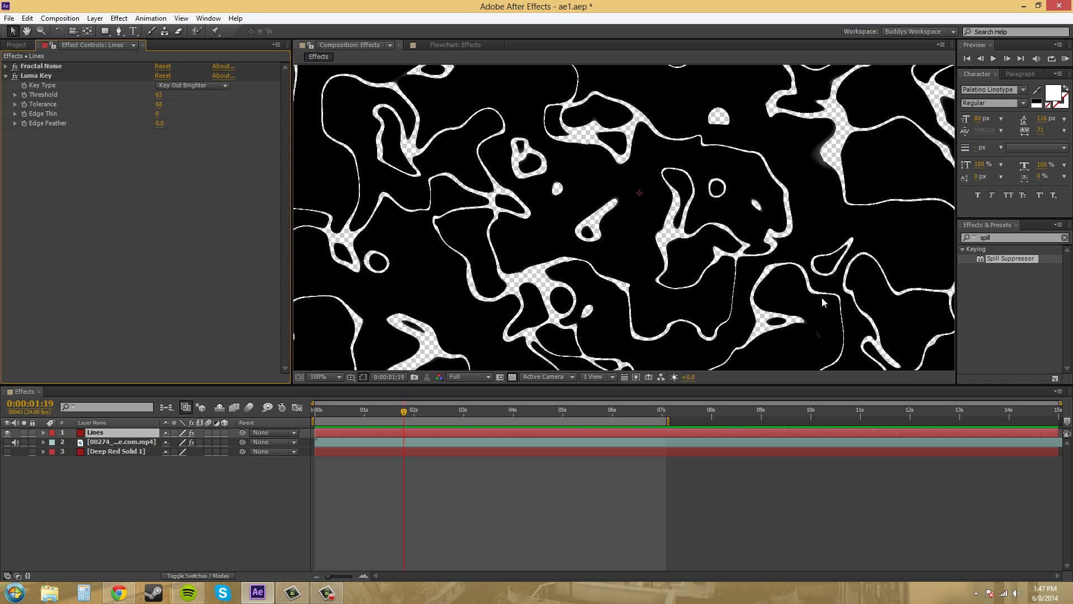
# Step: Try feathering the matte edges to 10.5, then set Edge Feather back to 0
pyautogui.moveTo(811, 233); pyautogui.dragTo(499, 233)
pyautogui.scroll(2, 691, 227)
pyautogui.moveTo(717, 242); pyautogui.dragTo(666, 254)
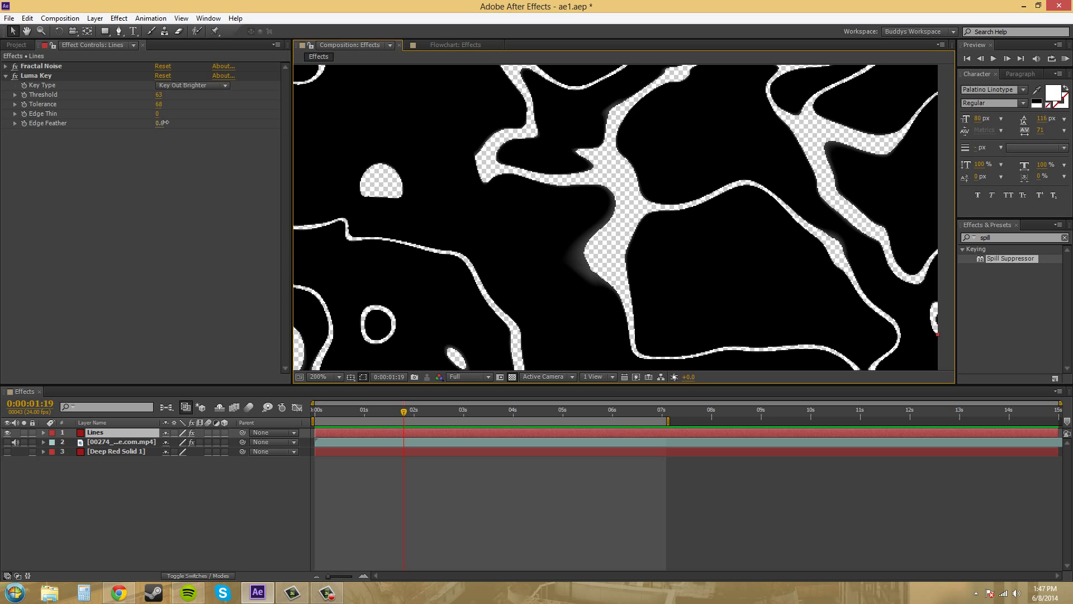
pyautogui.moveTo(164, 122); pyautogui.dragTo(223, 124)
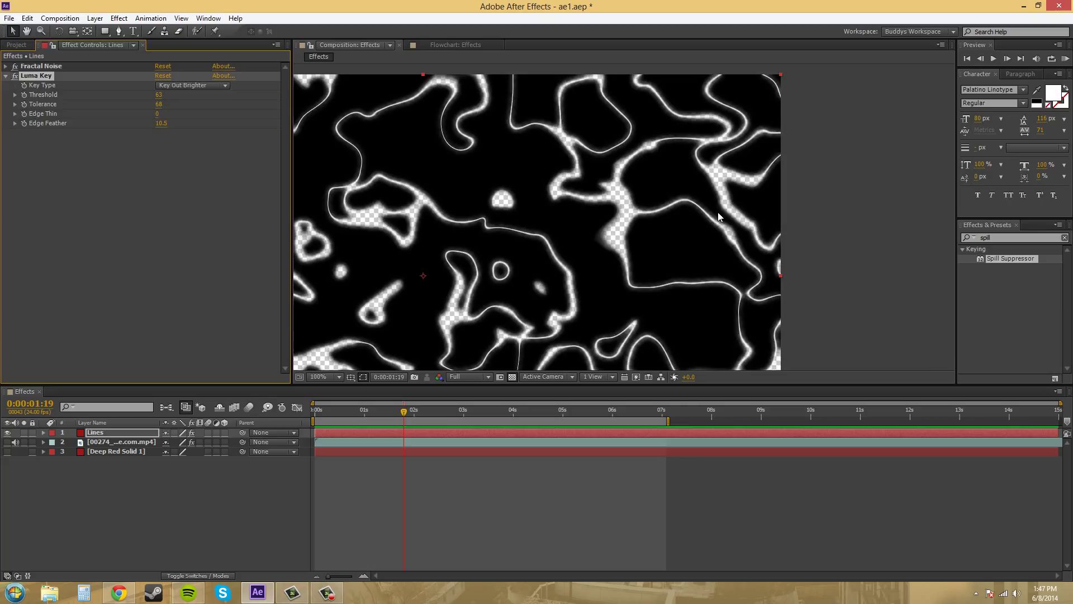
pyautogui.moveTo(515, 203); pyautogui.dragTo(692, 246)
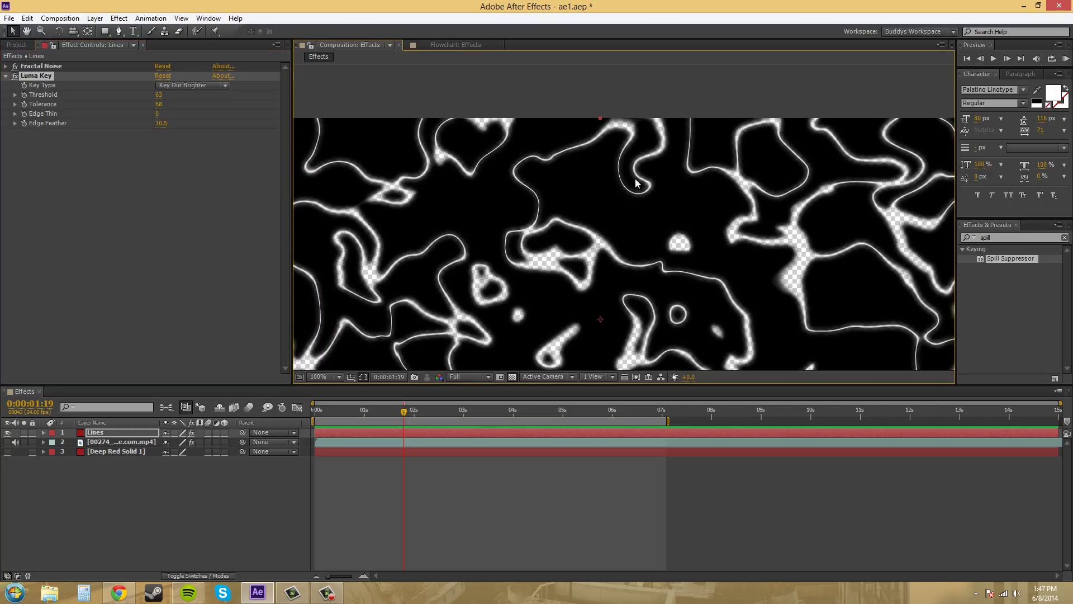
pyautogui.click(161, 124)
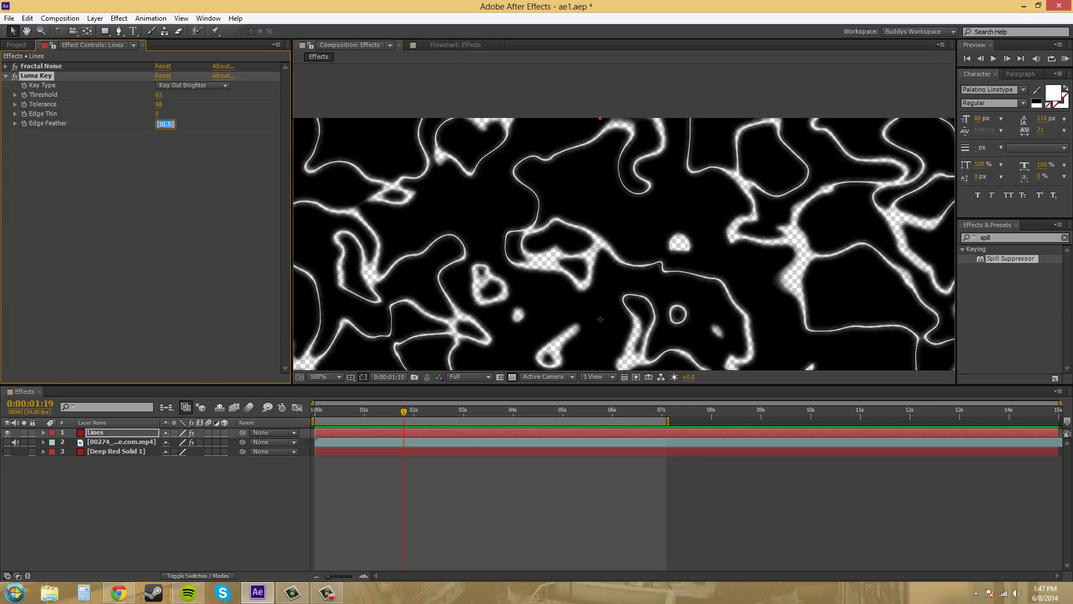
pyautogui.write('0')
pyautogui.press('Return')
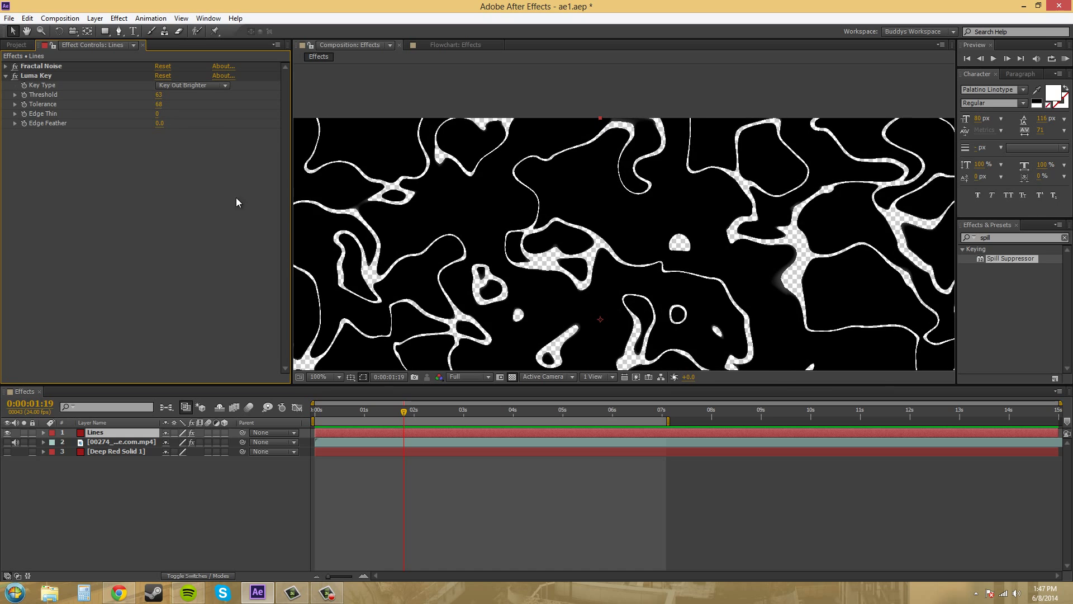
pyautogui.scroll(-2, 531, 144)
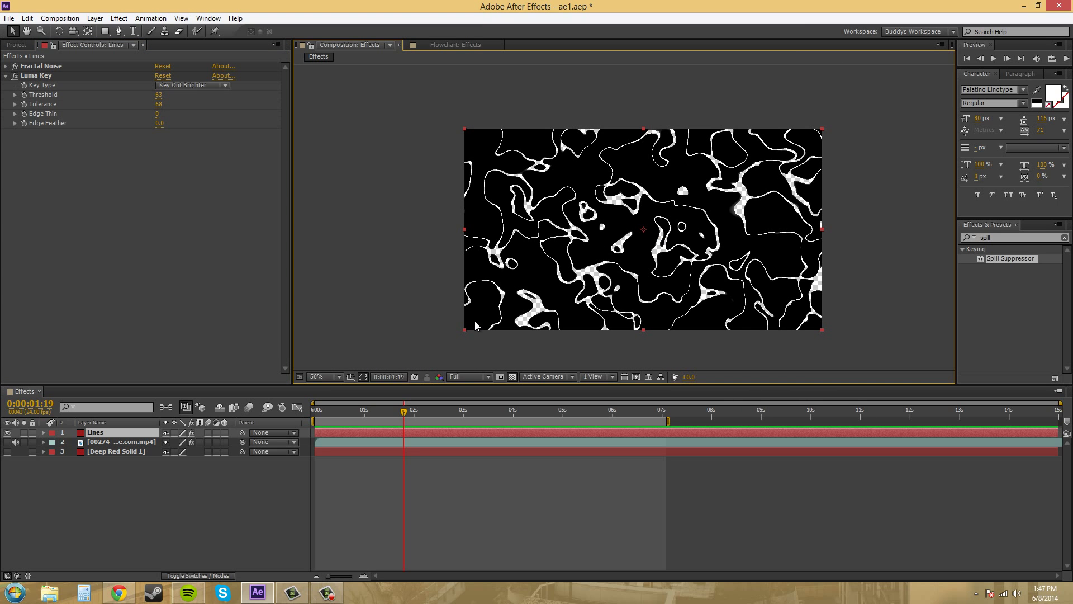
# Step: Switch the viewer to the Alpha channel and pan to check the transparent parts of the lines
pyautogui.click(439, 377)
pyautogui.click(461, 442)
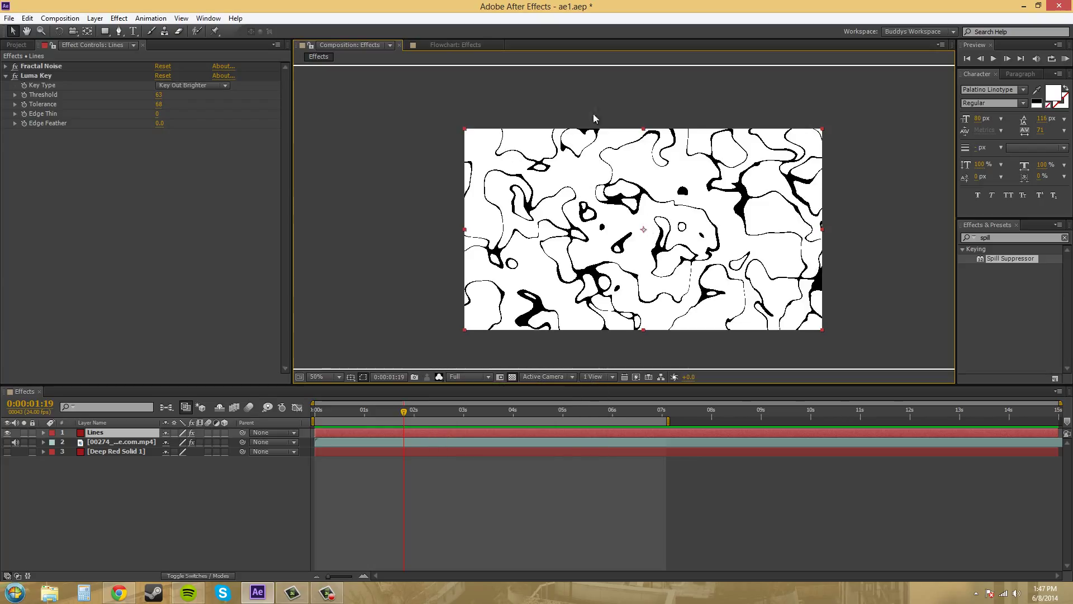
pyautogui.moveTo(865, 105); pyautogui.dragTo(831, 98)
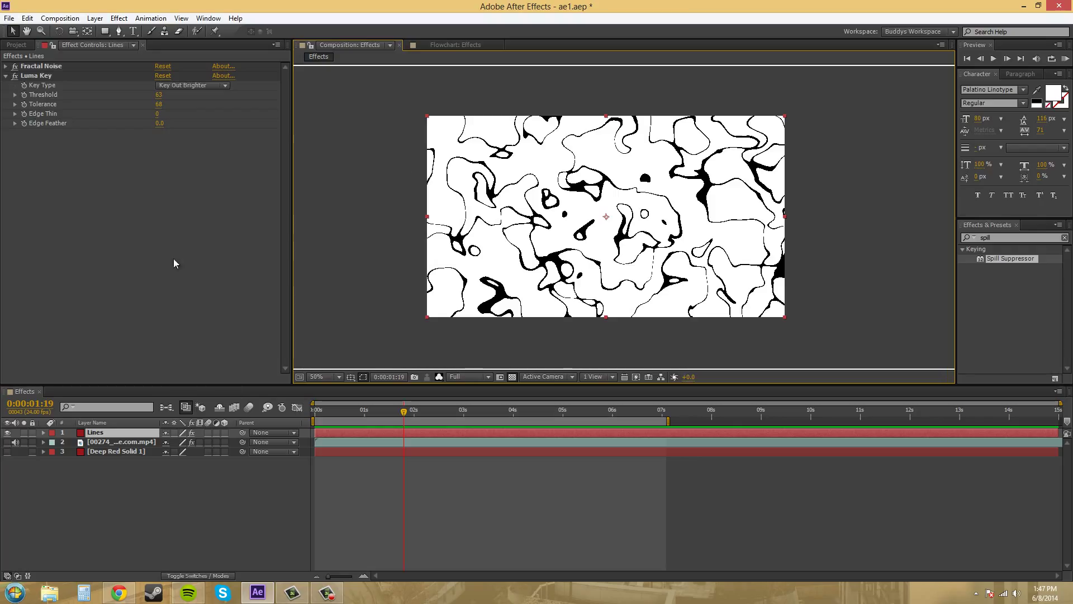
# Step: Add mcchicken.jpg from the Project panel into the composition as a layer
pyautogui.click(17, 45)
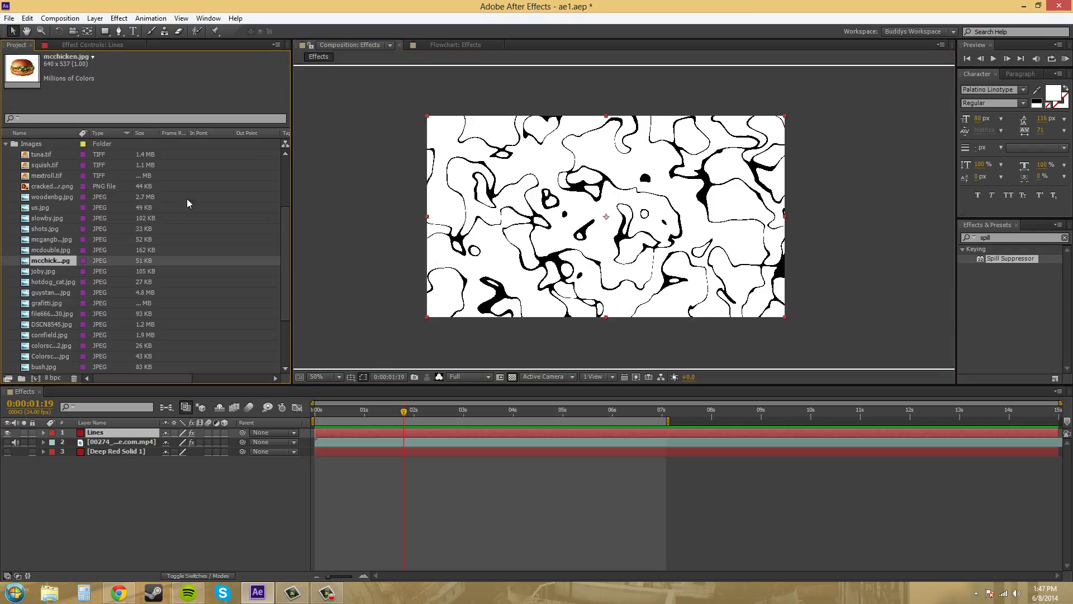
pyautogui.click(457, 45)
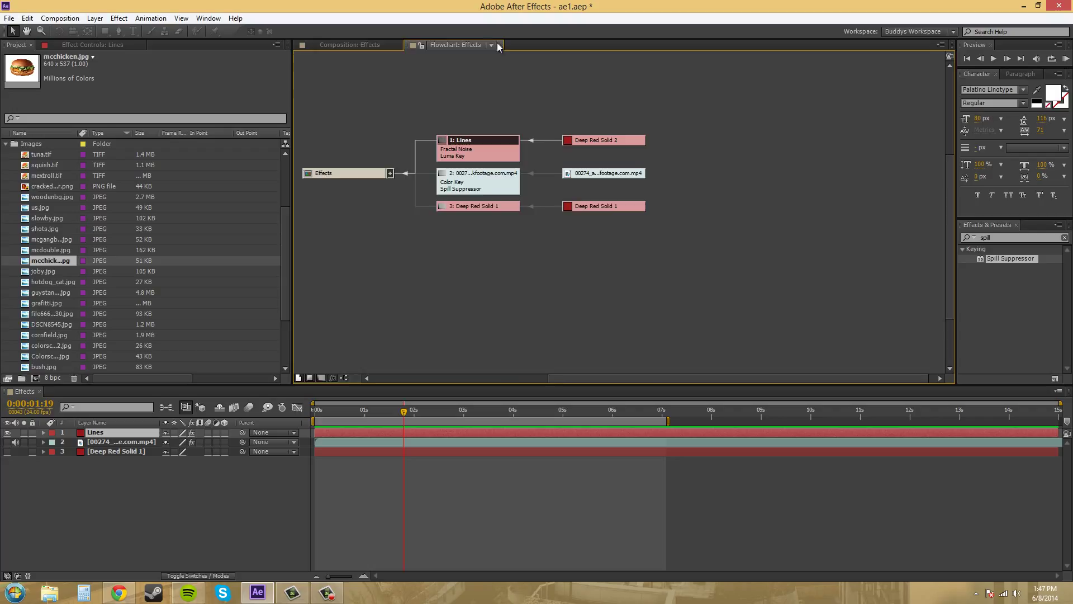
pyautogui.click(501, 44)
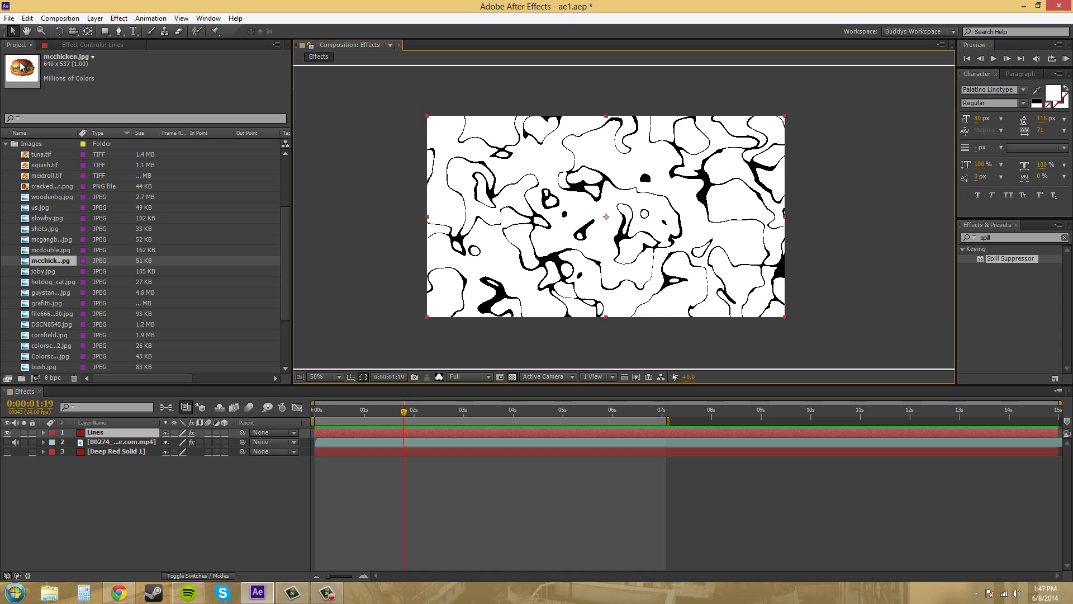
pyautogui.moveTo(22, 70); pyautogui.dragTo(605, 220)
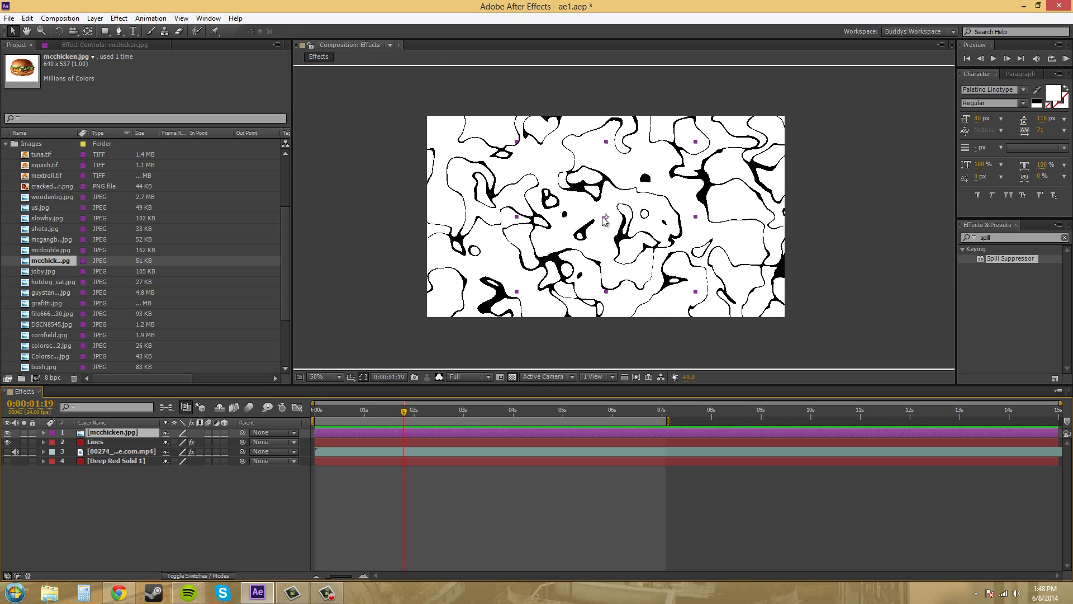
# Step: Hide the Lines layer, return to RGB, and centre the burger at 100% view
pyautogui.click(7, 433)
pyautogui.click(8, 442)
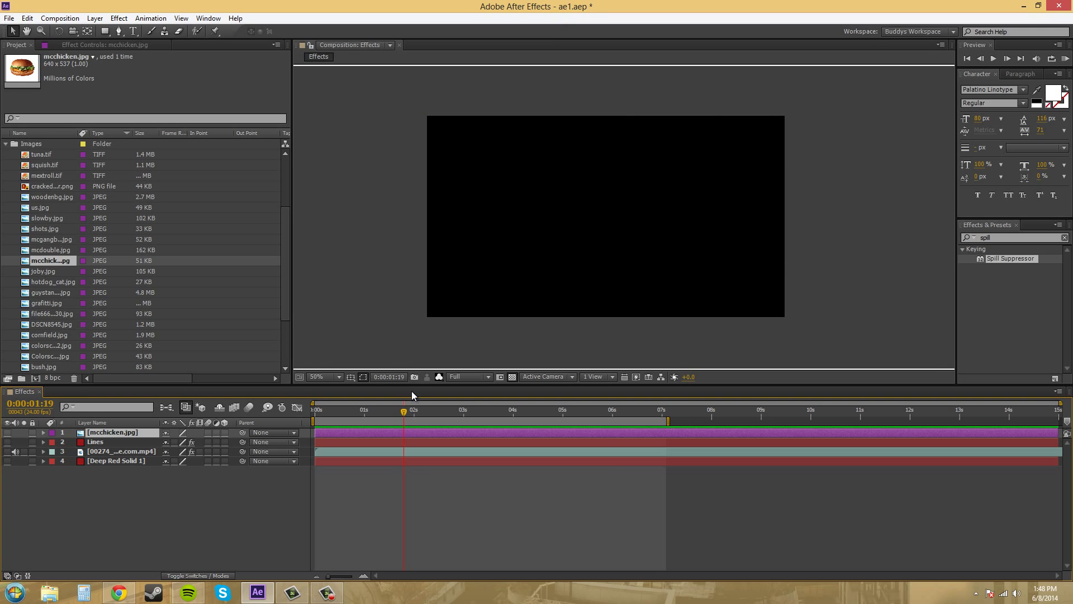
pyautogui.click(440, 377)
pyautogui.click(468, 393)
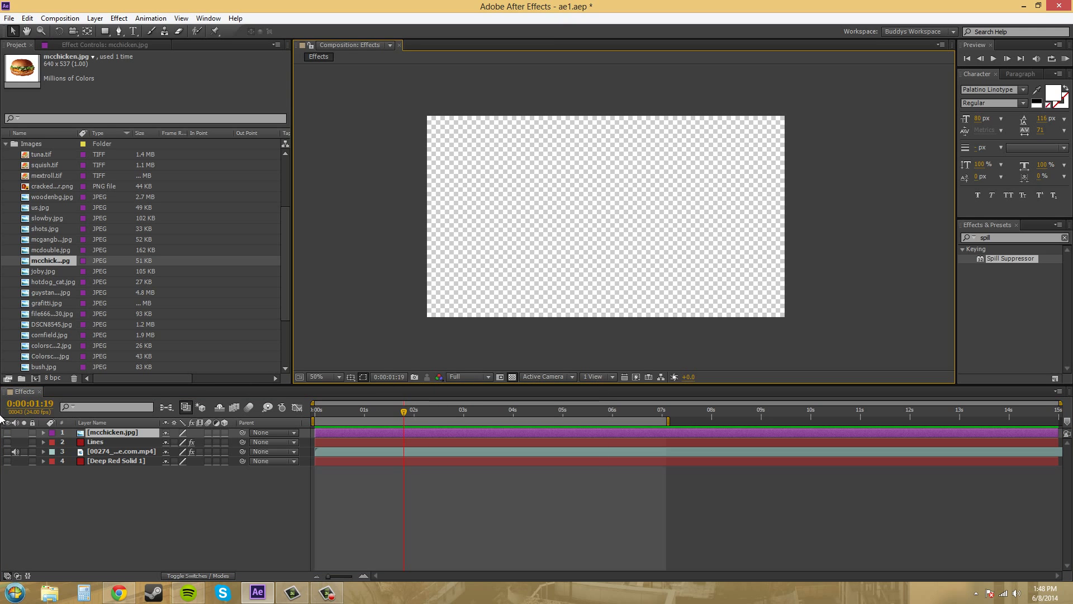
pyautogui.click(9, 432)
pyautogui.press('.')
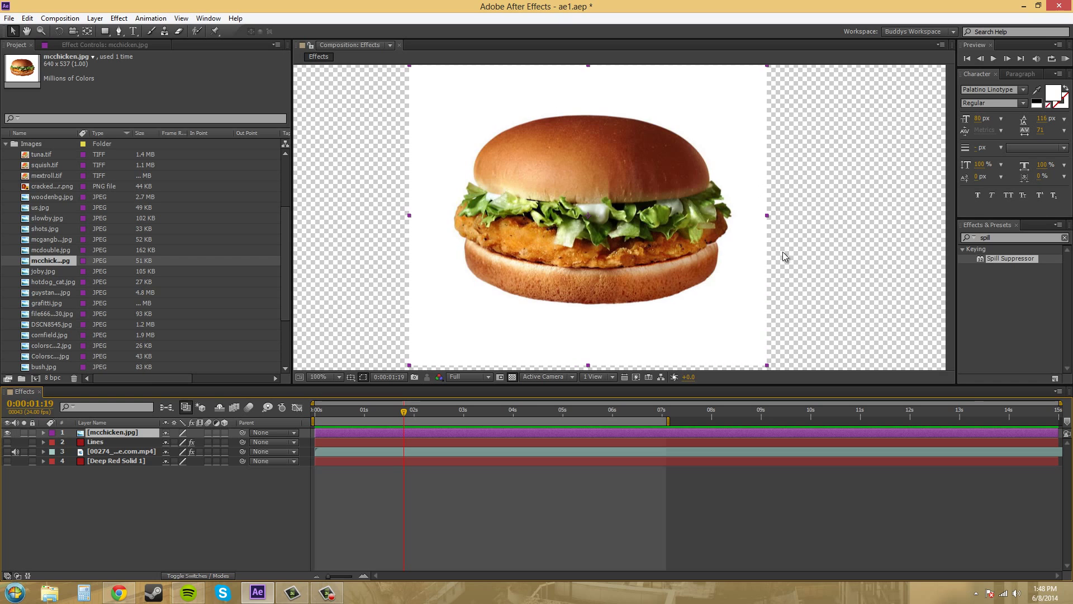
pyautogui.moveTo(810, 270)
pyautogui.mouseDown()
pyautogui.moveTo(833, 252)
pyautogui.moveTo(829, 276)
pyautogui.moveTo(799, 253)
pyautogui.mouseUp()
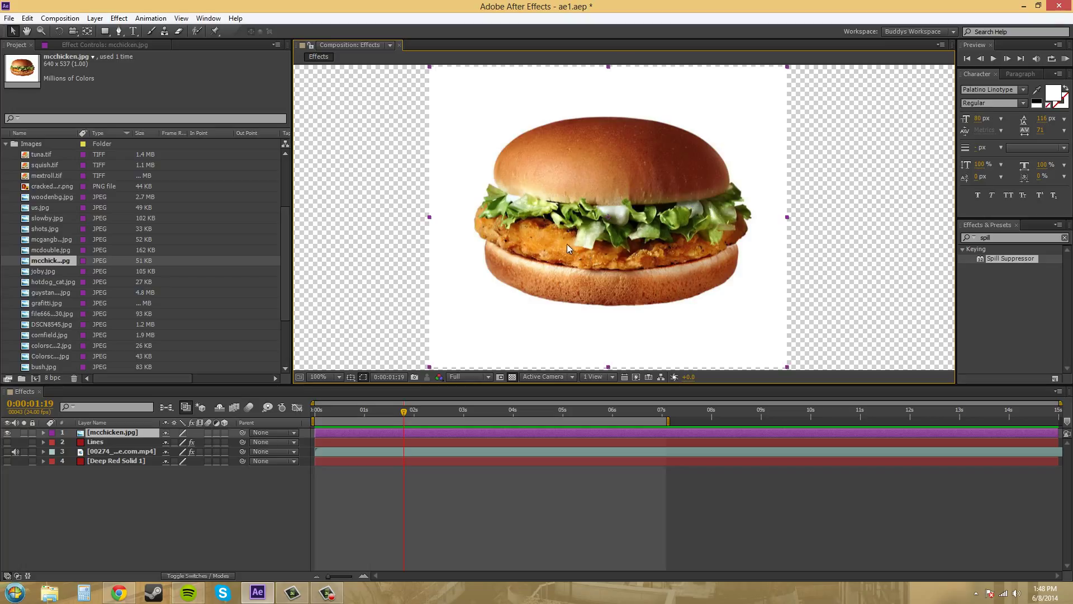
# Step: Apply Luma Key to mcchicken.jpg set to Key Out Brighter, with Threshold raised to 252
pyautogui.click(113, 20)
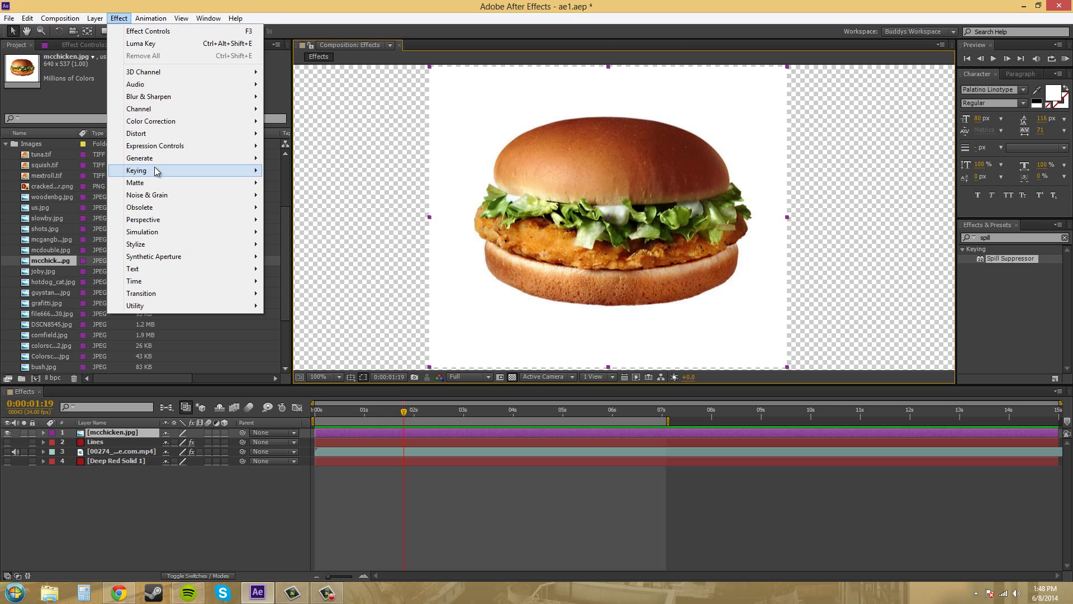
pyautogui.moveTo(157, 171)
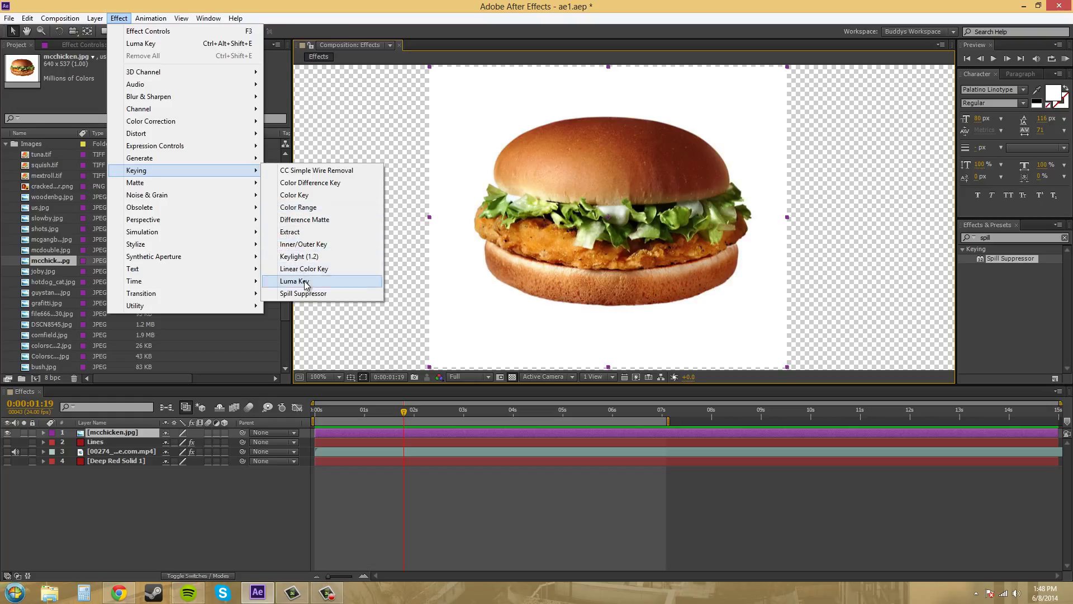
pyautogui.click(297, 281)
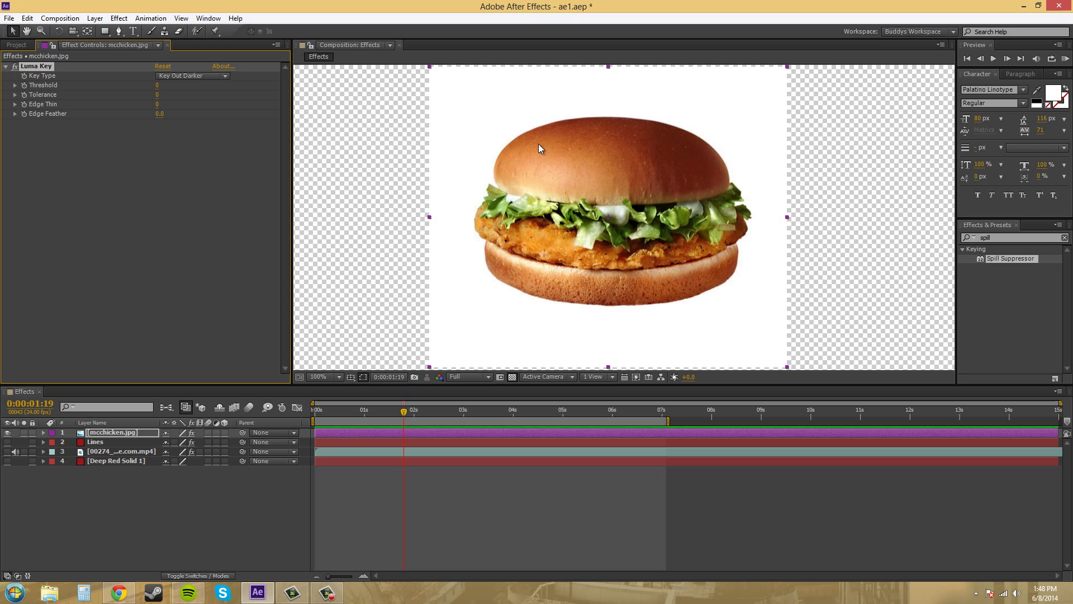
pyautogui.click(210, 76)
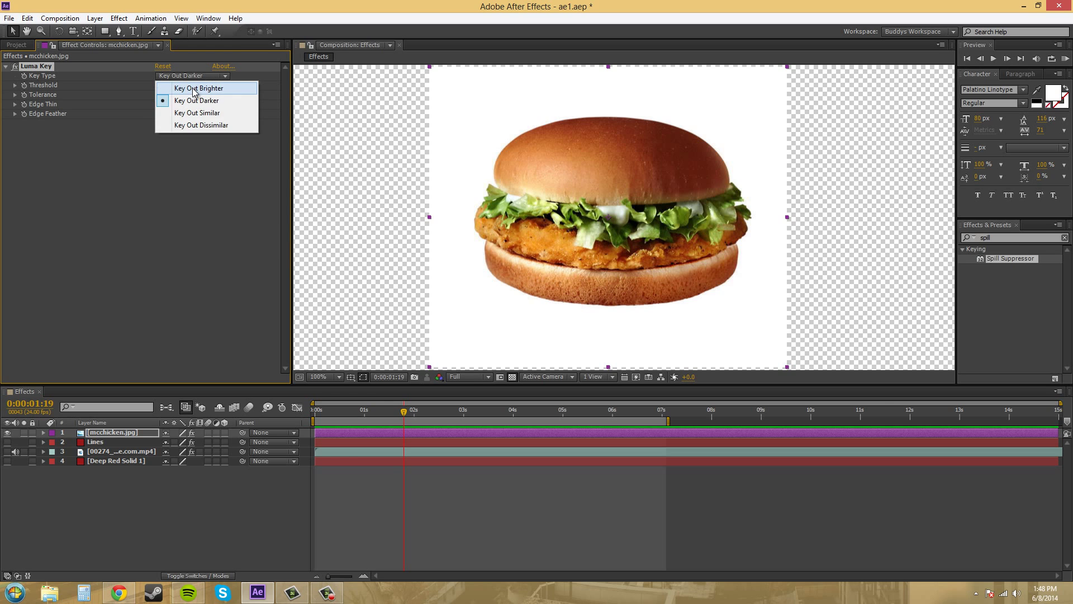
pyautogui.click(194, 88)
pyautogui.moveTo(158, 89); pyautogui.dragTo(328, 103)
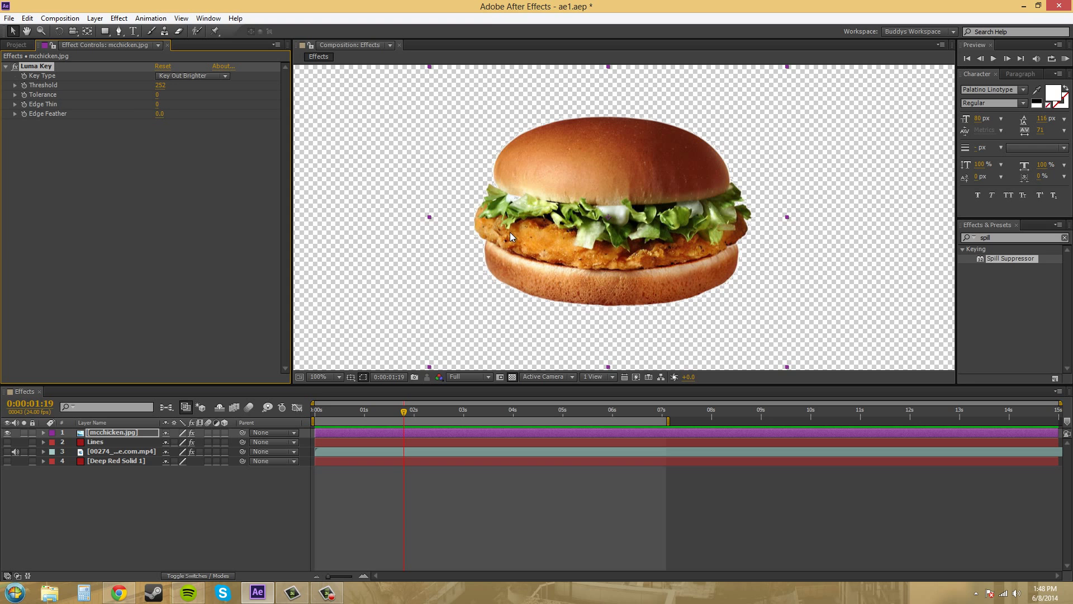
# Step: Zoom to 200% and hide the transparency grid to judge the burger's edges
pyautogui.press('.')
pyautogui.scroll(2, 525, 214)
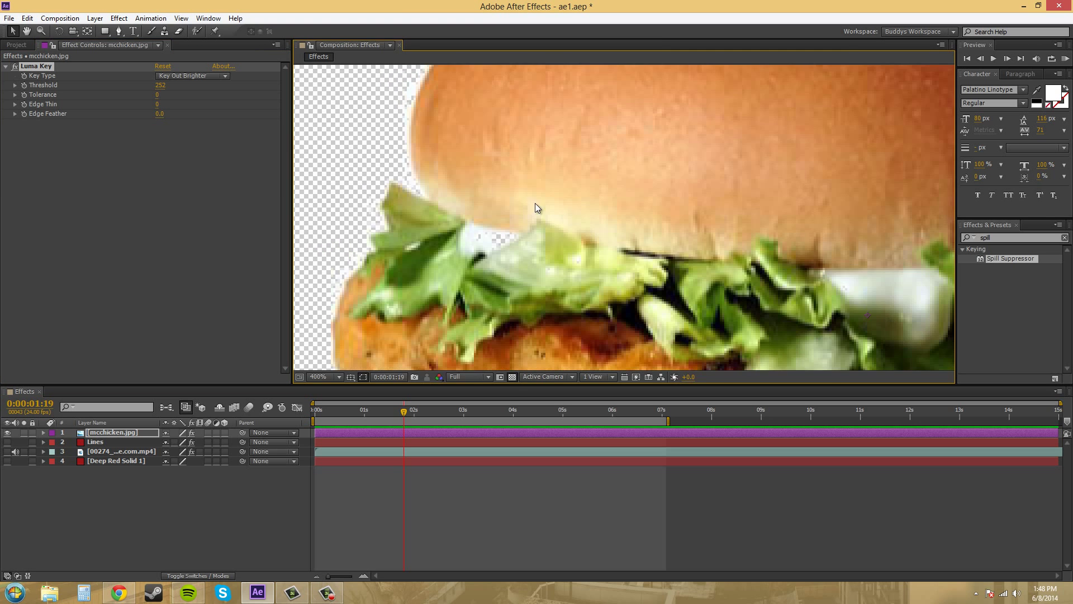
pyautogui.scroll(-2, 535, 203)
pyautogui.click(512, 376)
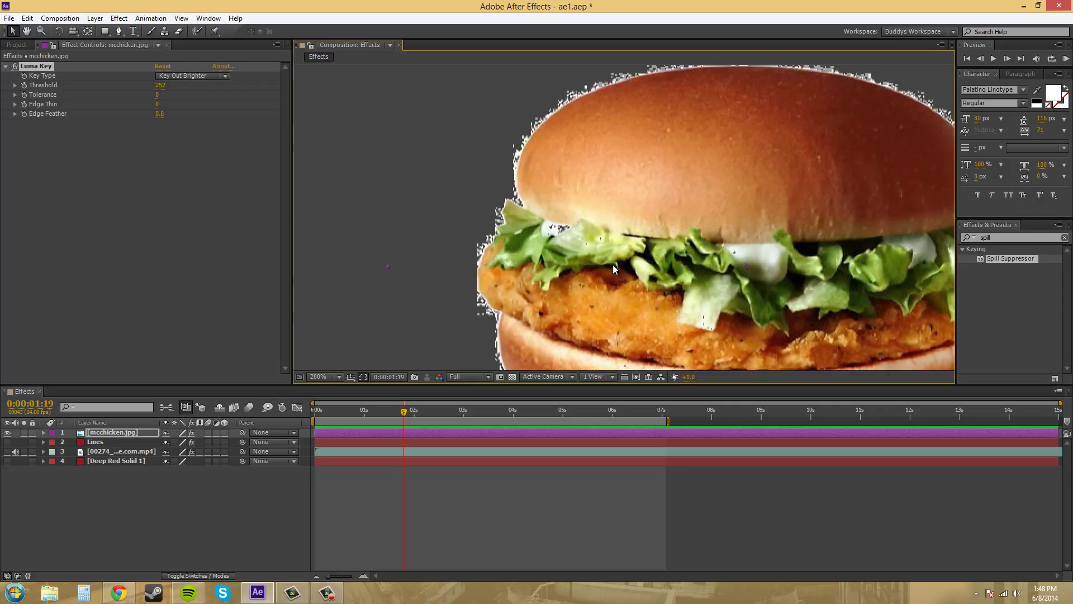
pyautogui.scroll(-2, 613, 264)
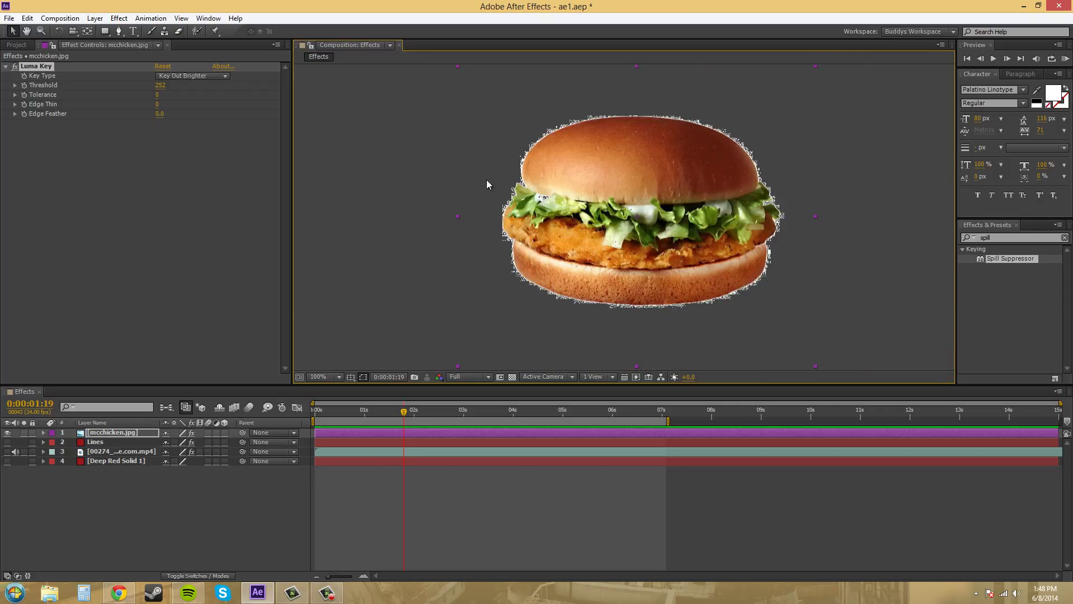
# Step: Set the Luma Key Threshold to 255, then settle on 254
pyautogui.click(163, 86)
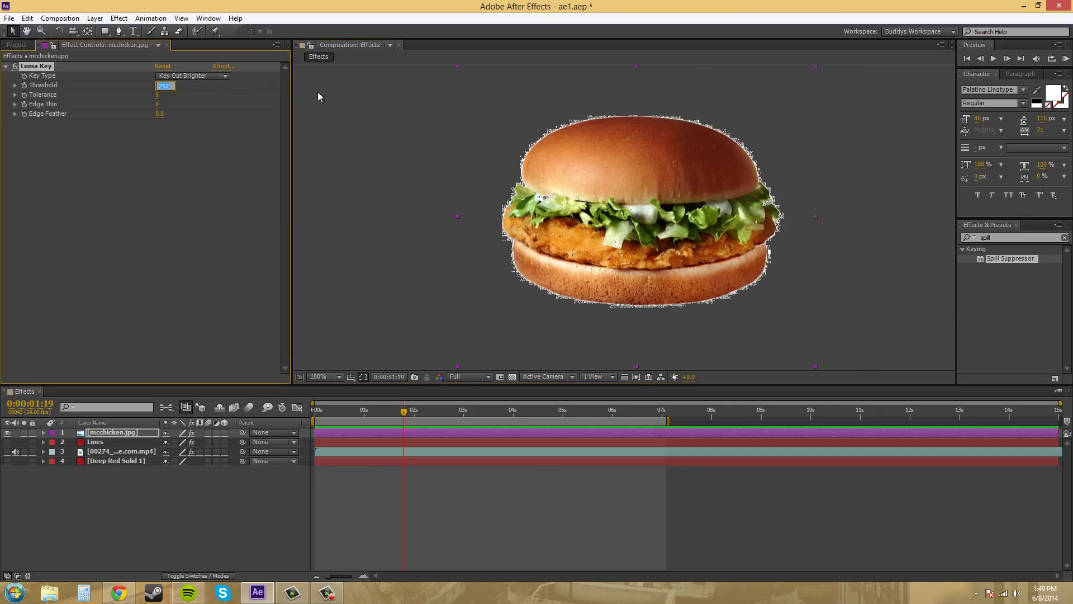
pyautogui.write('255')
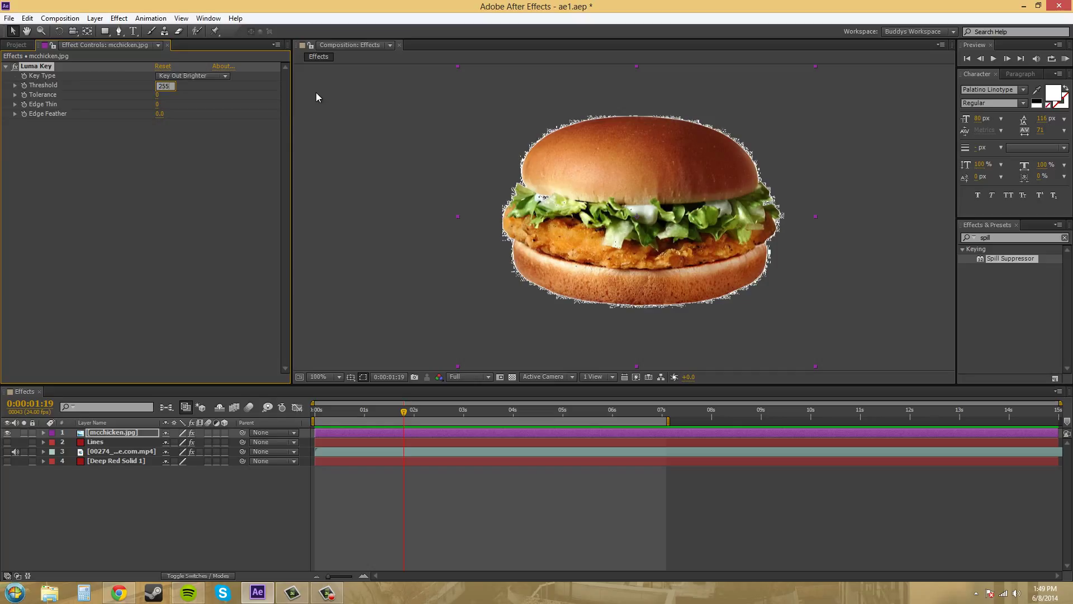
pyautogui.click(160, 177)
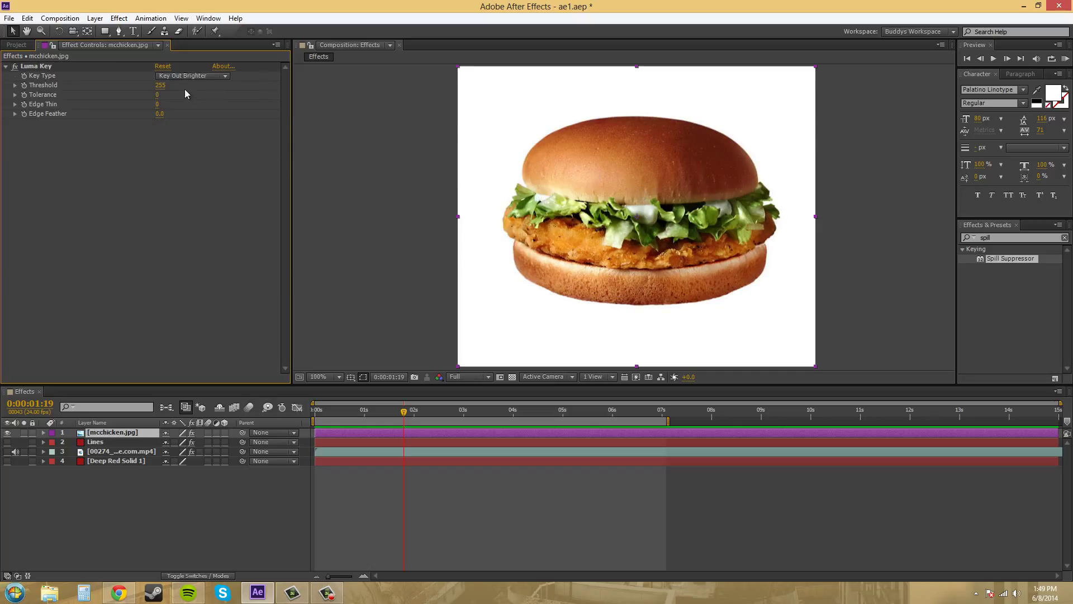
pyautogui.click(159, 85)
pyautogui.write('254')
pyautogui.click(155, 175)
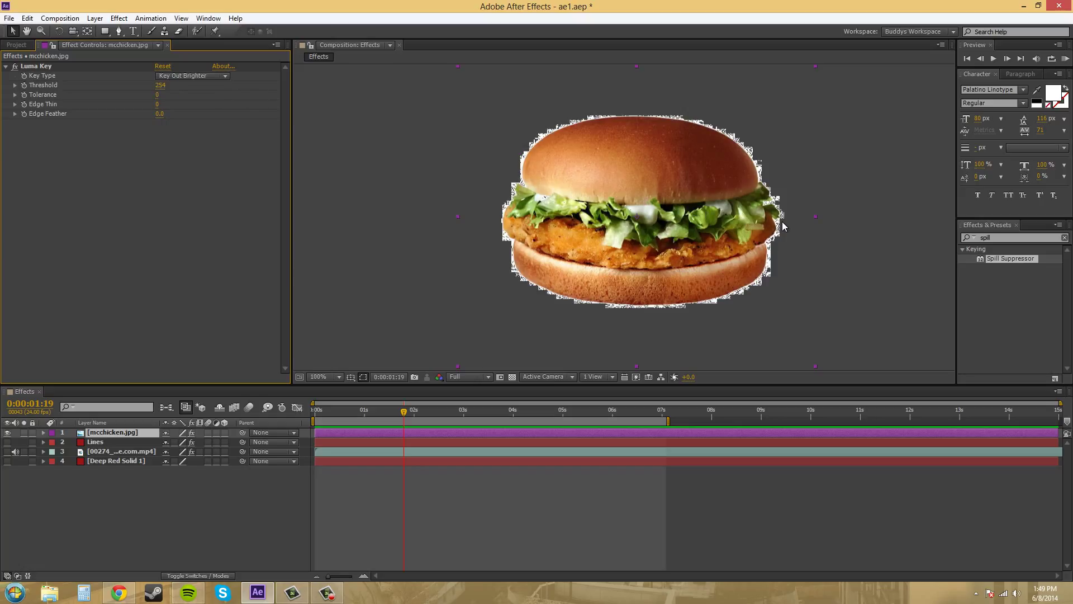
# Step: Zoom in to inspect the jagged edges, then return the view to 100%
pyautogui.press('.')
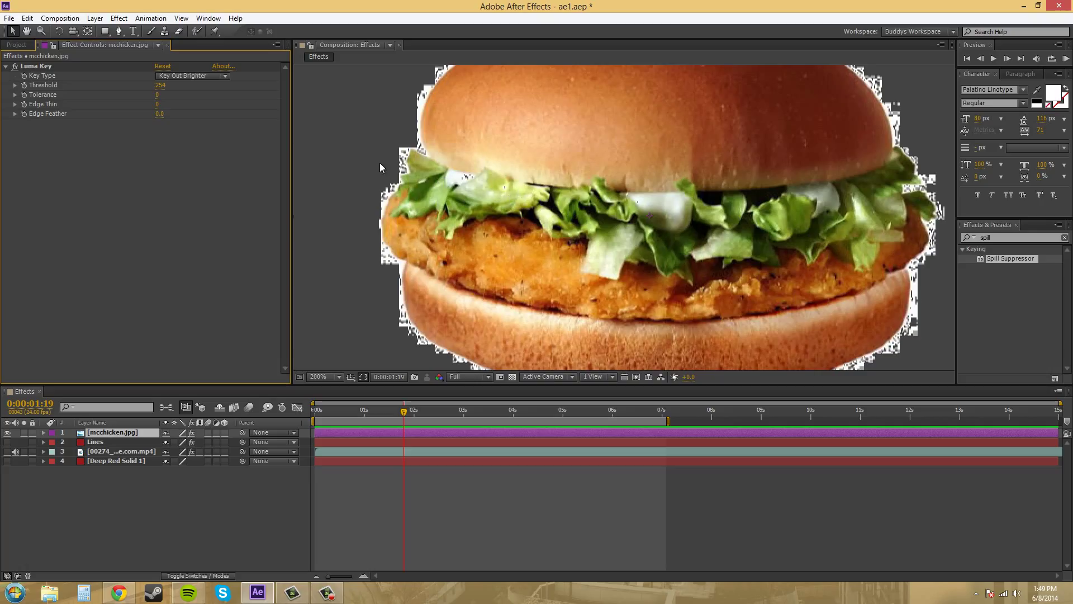
pyautogui.press(',')
pyautogui.press('.')
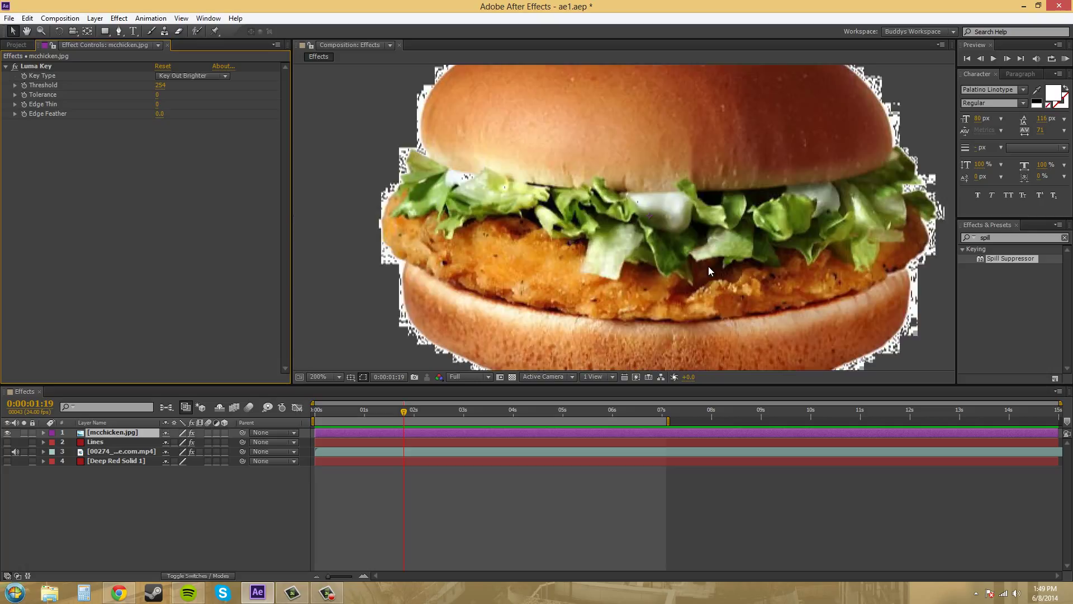
pyautogui.press(',')
# Step: Lower the burger's Luma Key Tolerance to 78, try feathering, then reset Edge Feather to 0.0
pyautogui.moveTo(159, 95); pyautogui.dragTo(162, 94)
pyautogui.moveTo(421, 109); pyautogui.dragTo(177, 105)
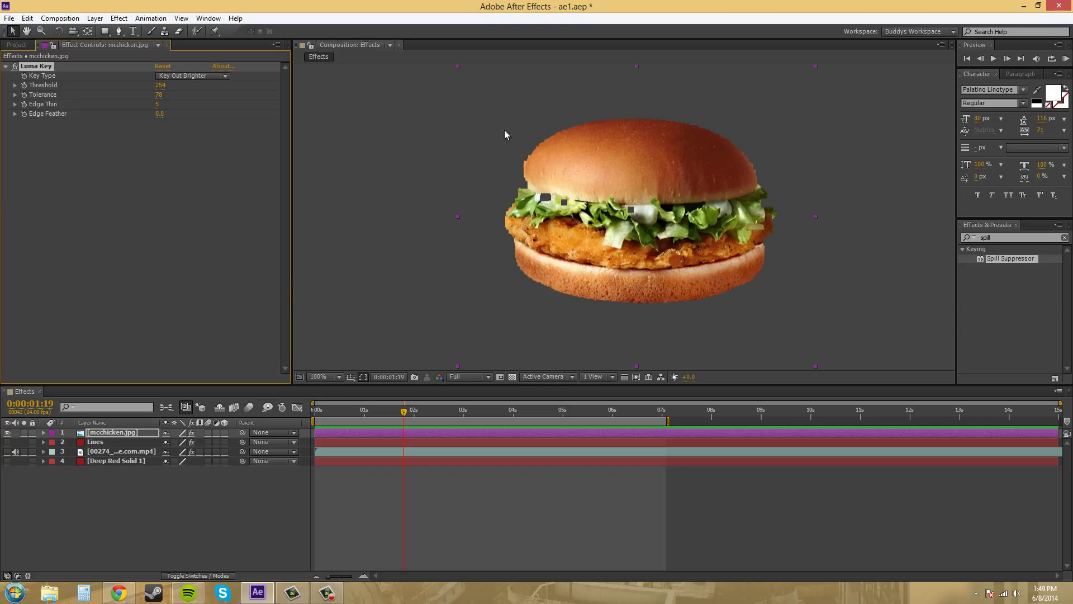
pyautogui.moveTo(159, 117); pyautogui.dragTo(200, 120)
pyautogui.click(162, 114)
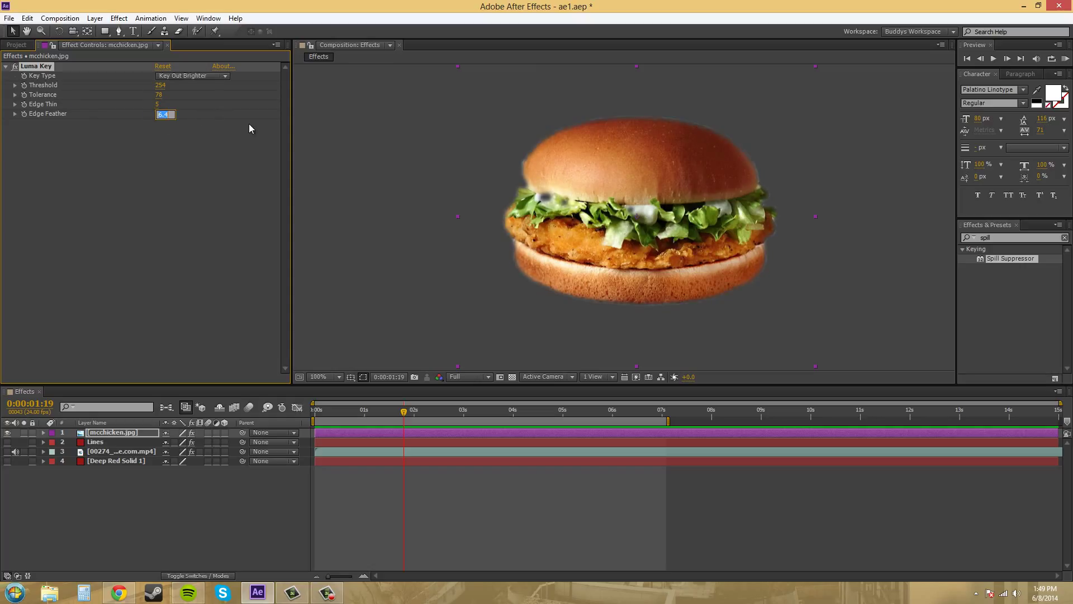
pyautogui.write('0')
pyautogui.click(170, 150)
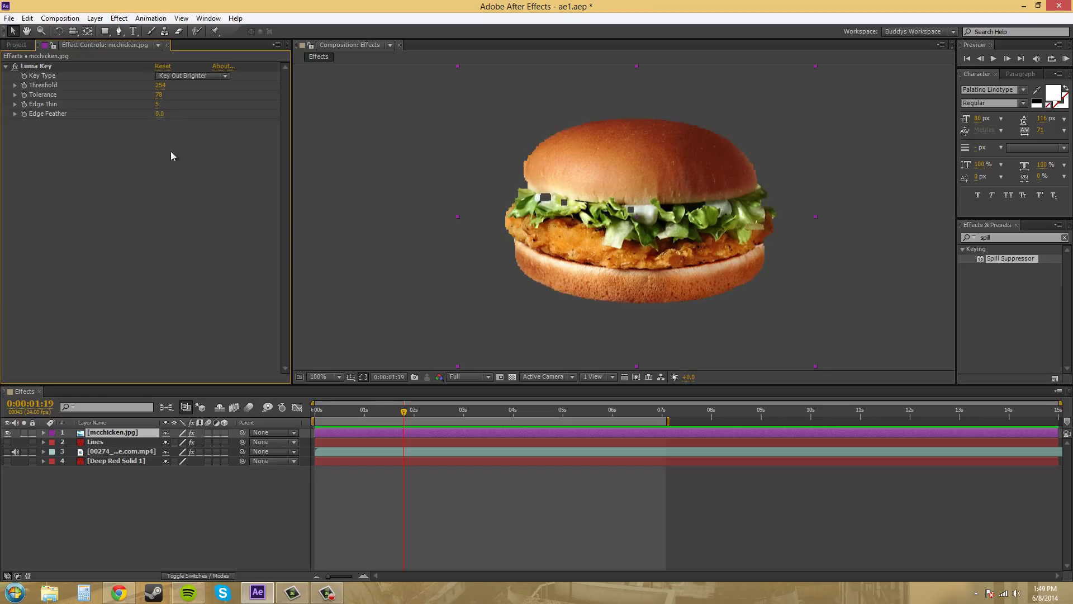
# Step: Switch the Luma Key to Key Out Similar, drop Tolerance to 0, and set Edge Thin to 0
pyautogui.click(222, 76)
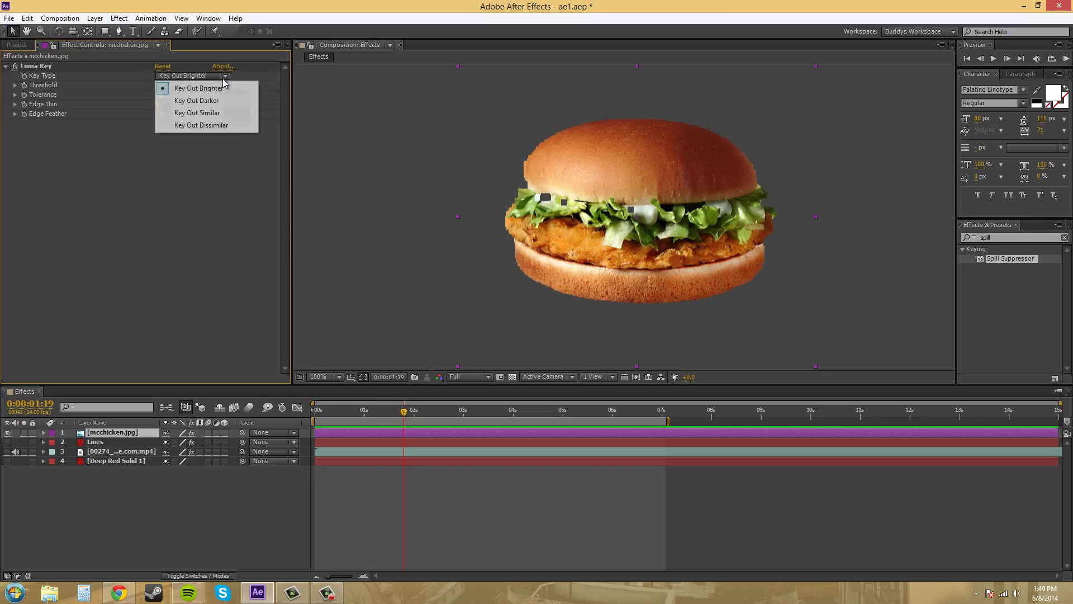
pyautogui.click(204, 114)
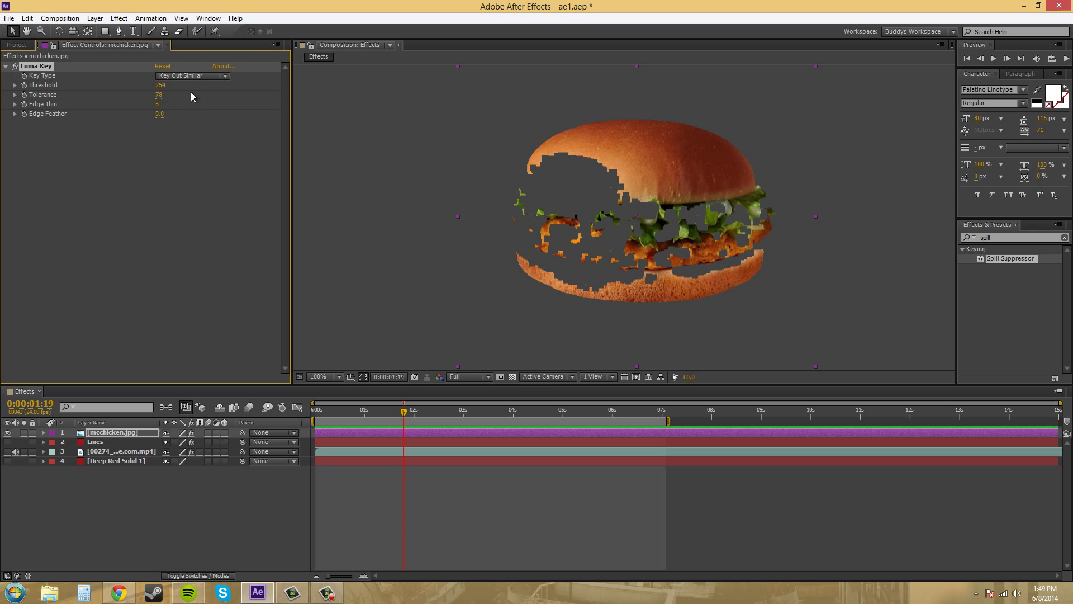
pyautogui.moveTo(159, 95); pyautogui.dragTo(4, 108)
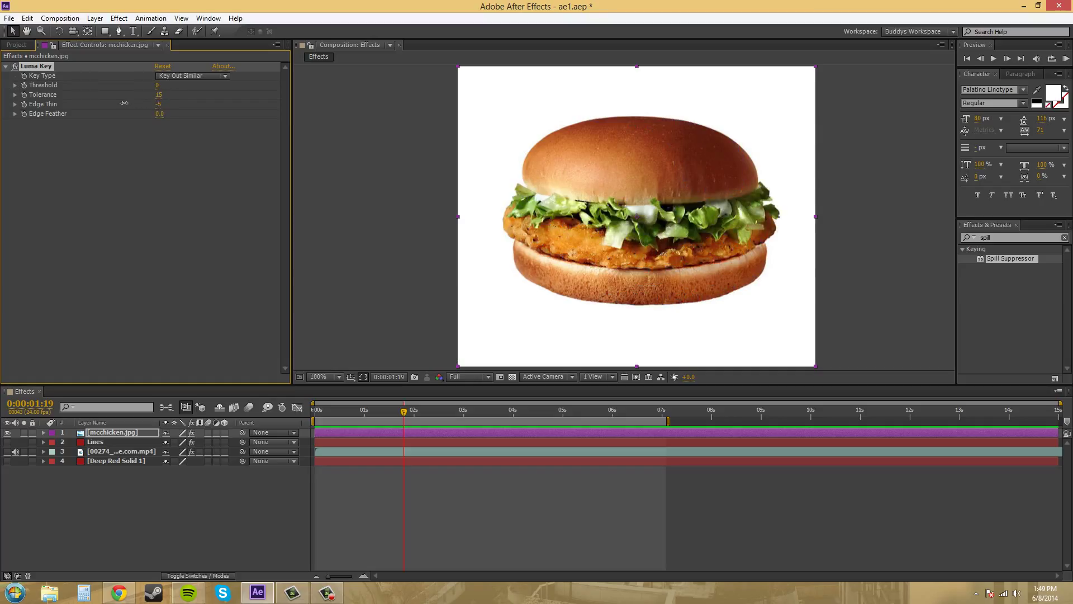
pyautogui.click(159, 105)
pyautogui.write('0')
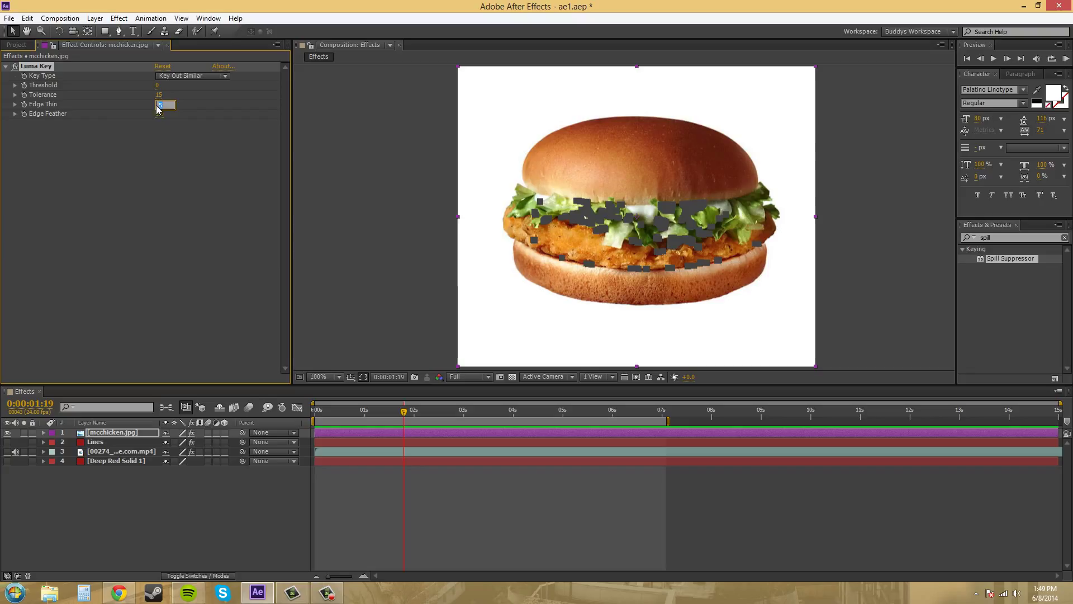
pyautogui.click(176, 179)
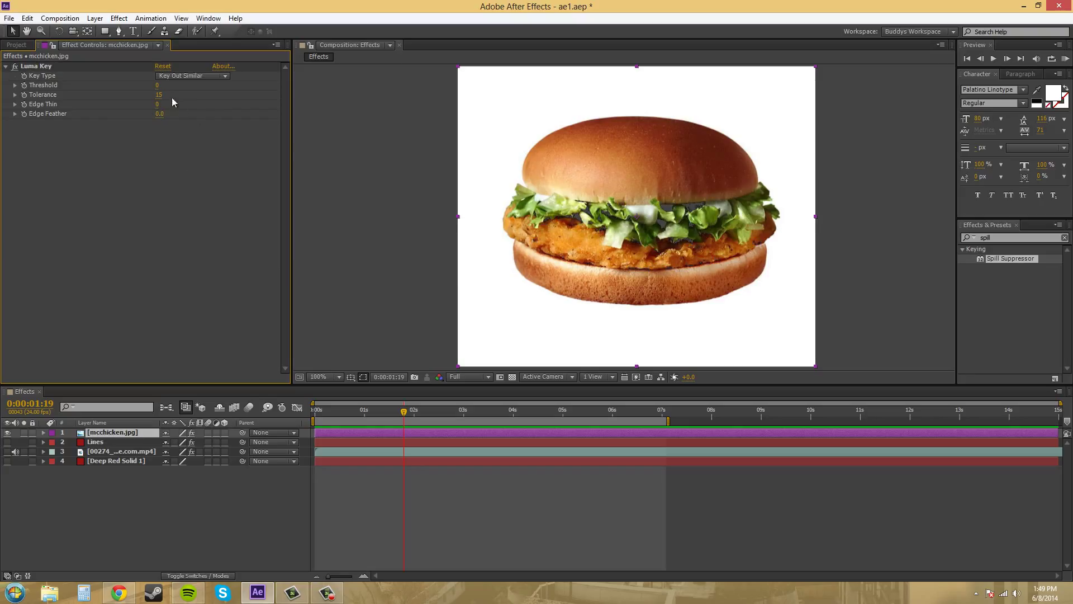
# Step: Switch to Key Out Dissimilar, scrub Tolerance up and back, then set Tolerance to 0
pyautogui.click(185, 76)
pyautogui.click(189, 123)
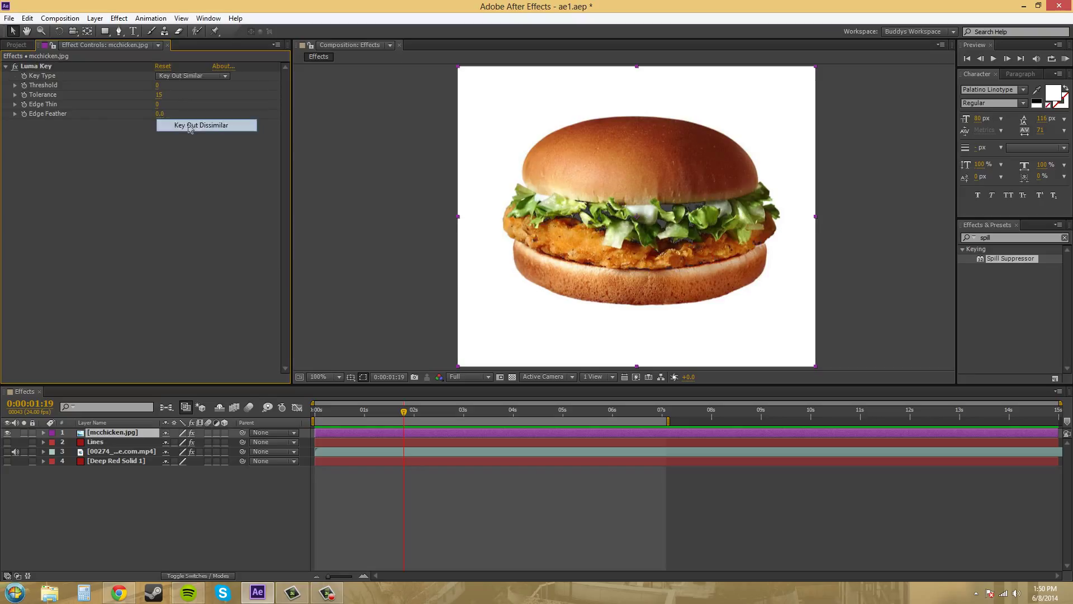
pyautogui.moveTo(160, 94); pyautogui.dragTo(324, 112)
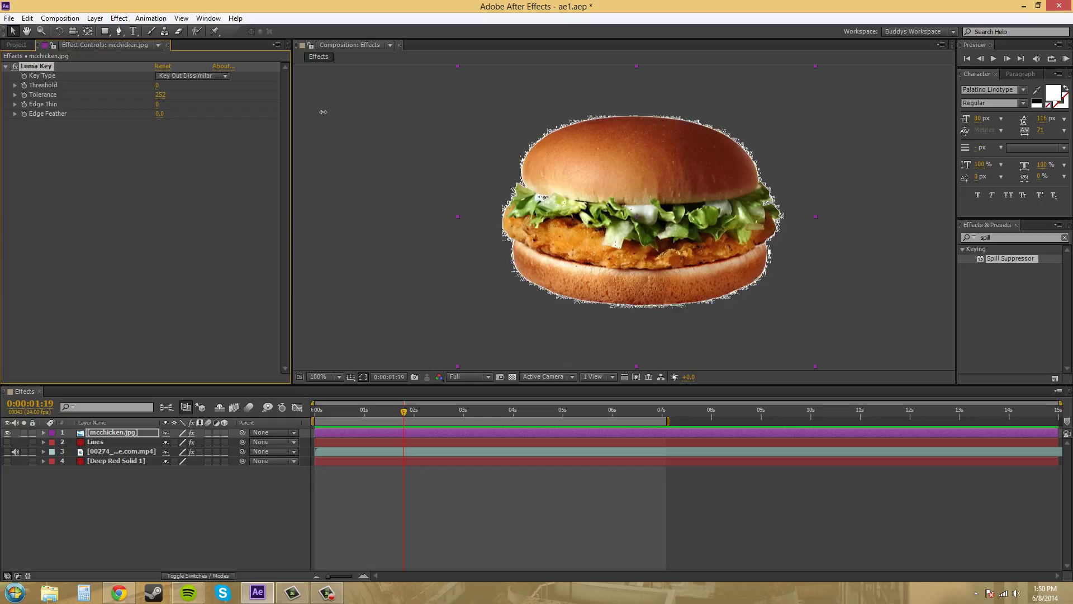
pyautogui.moveTo(324, 112); pyautogui.dragTo(315, 111)
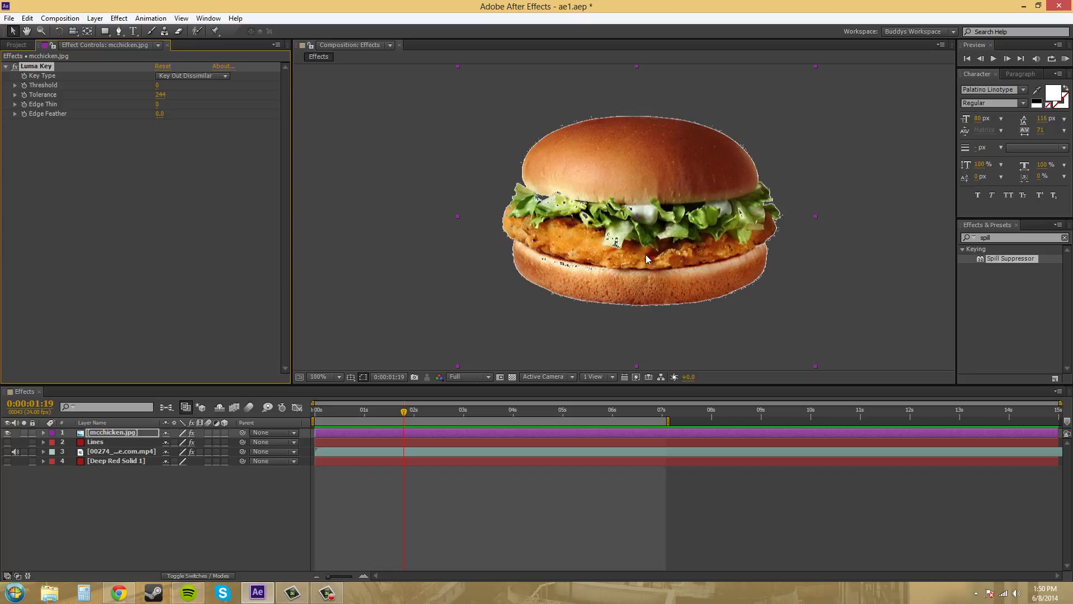
pyautogui.click(166, 94)
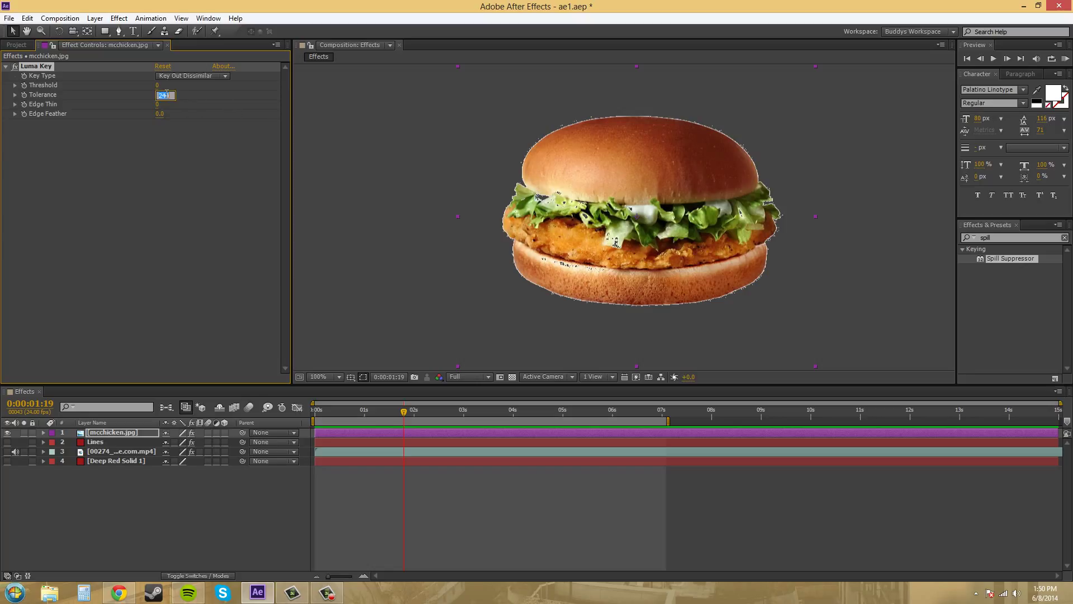
pyautogui.write('0')
pyautogui.press('Return')
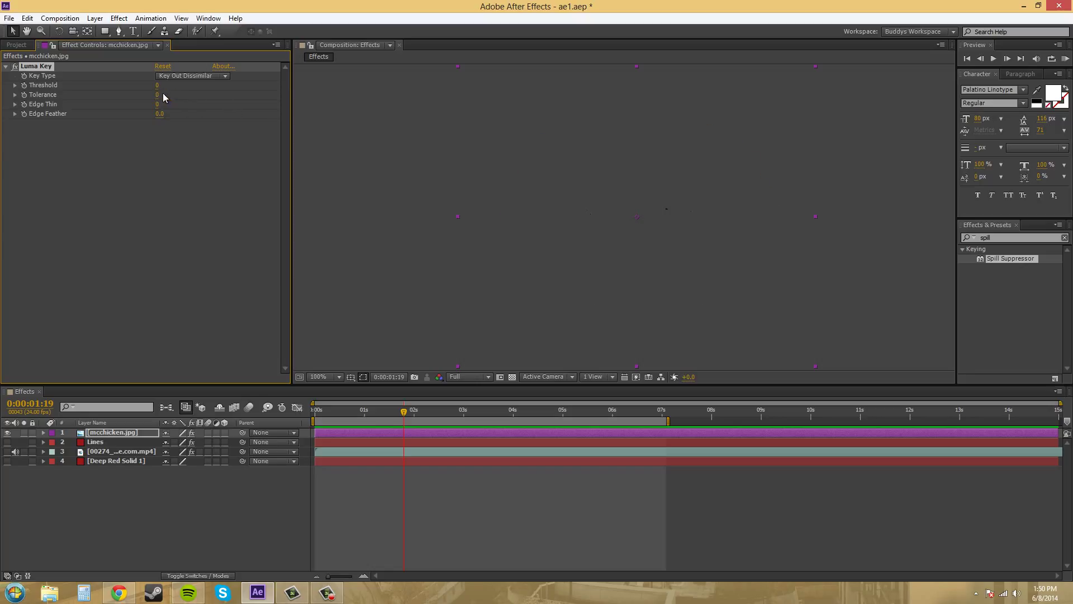
# Step: Switch the Luma Key type to Key Out Brighter and raise Tolerance to 81, keeping Threshold 252
pyautogui.click(206, 78)
pyautogui.click(208, 87)
pyautogui.moveTo(158, 95); pyautogui.dragTo(321, 110)
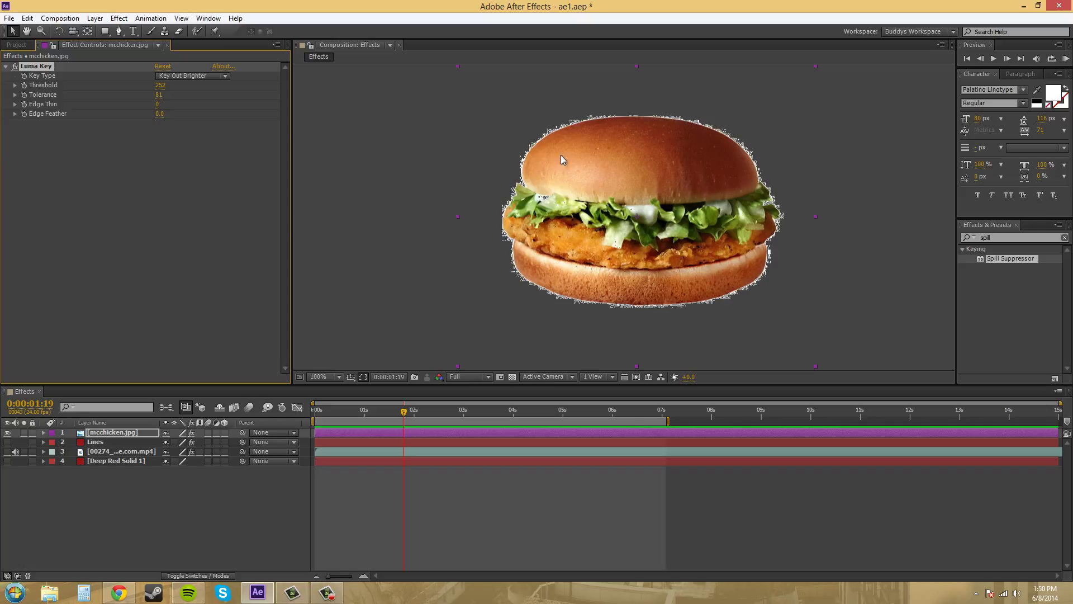
# Step: Delete the Luma Key effect from the mcchicken.jpg layer in Effect Controls
pyautogui.click(125, 132)
pyautogui.click(35, 69)
pyautogui.press('Delete')
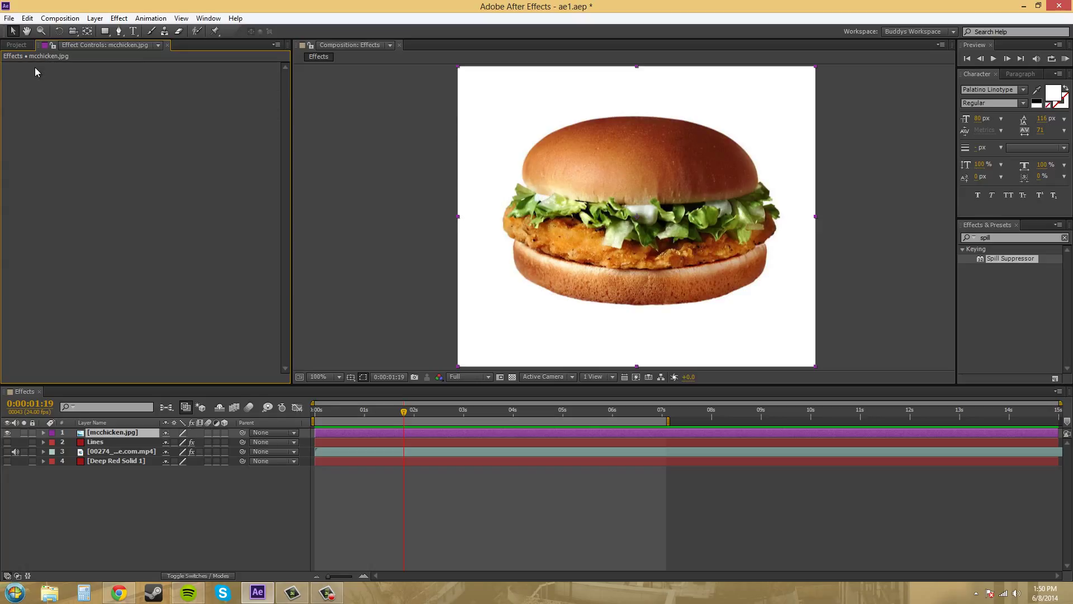